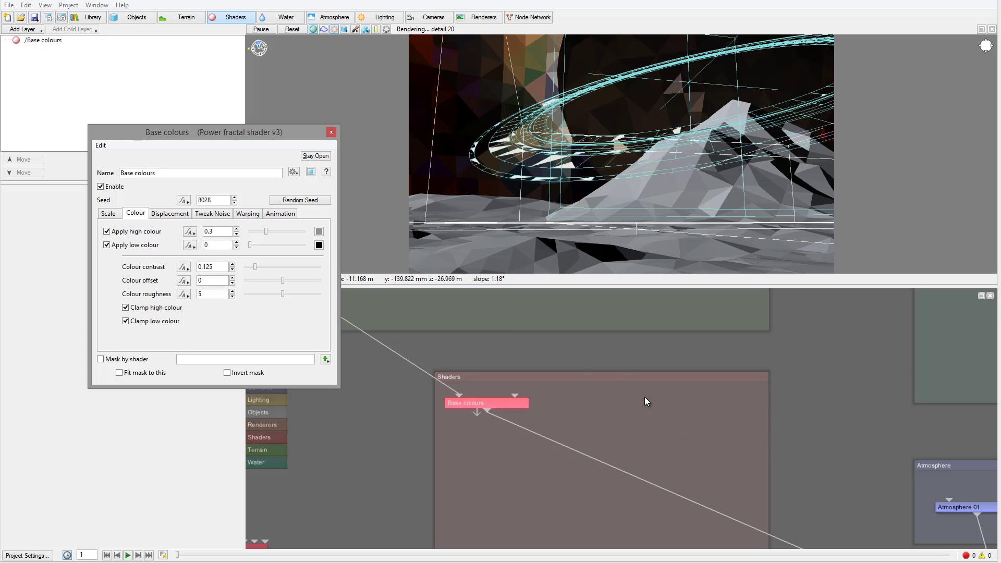
Change the high colour of the Base colours shader from neutral grey to a muted warm brownish grey
click(319, 232)
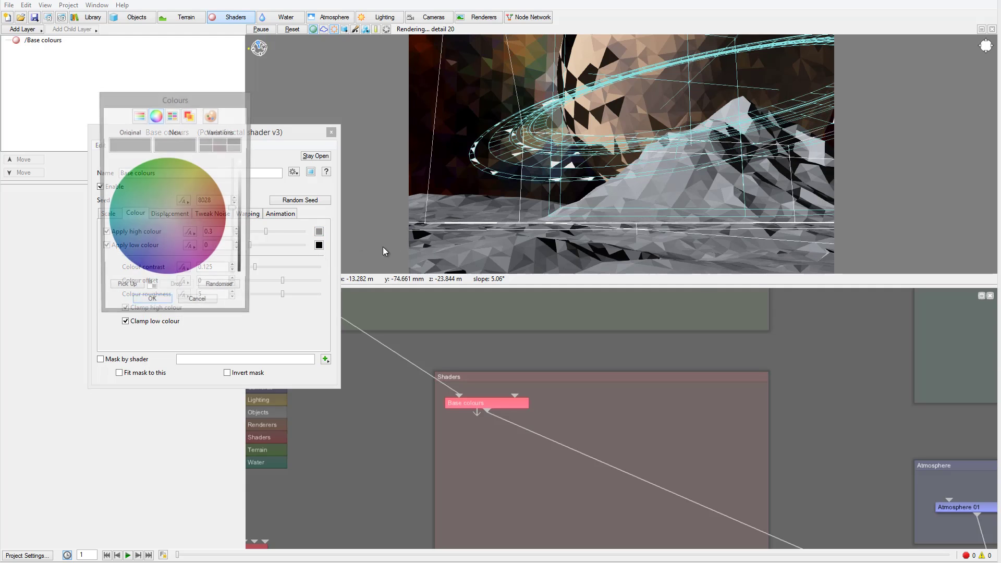
click(176, 215)
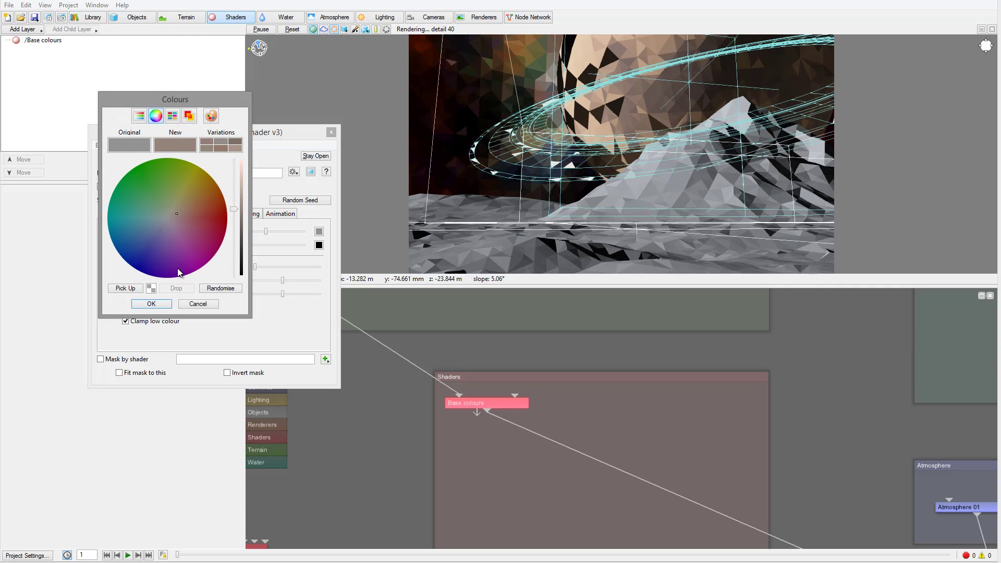
click(150, 304)
Brighten the Base colours shader's low colour slightly to a very dark warm grey of about 0.011 and close its settings
click(319, 246)
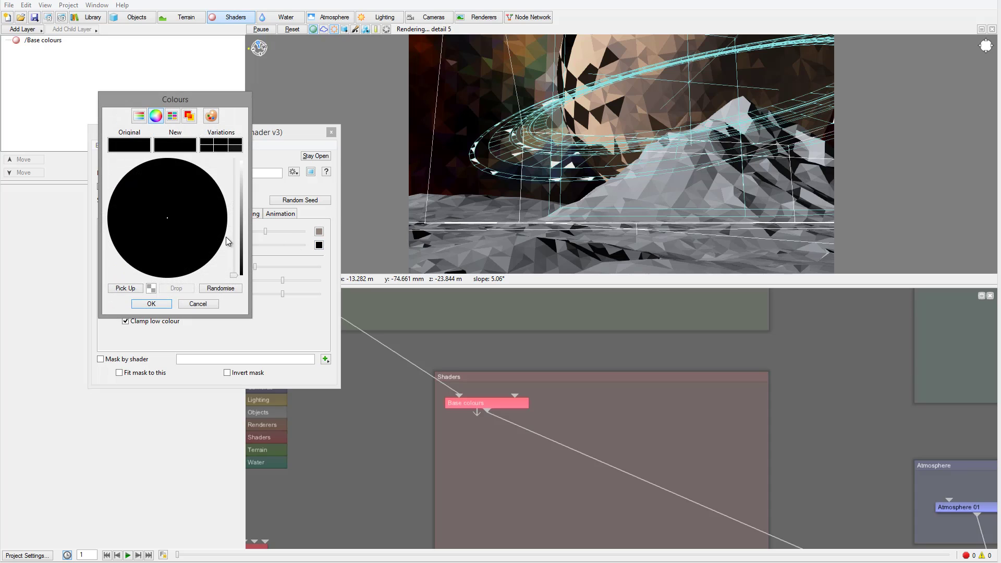
click(171, 215)
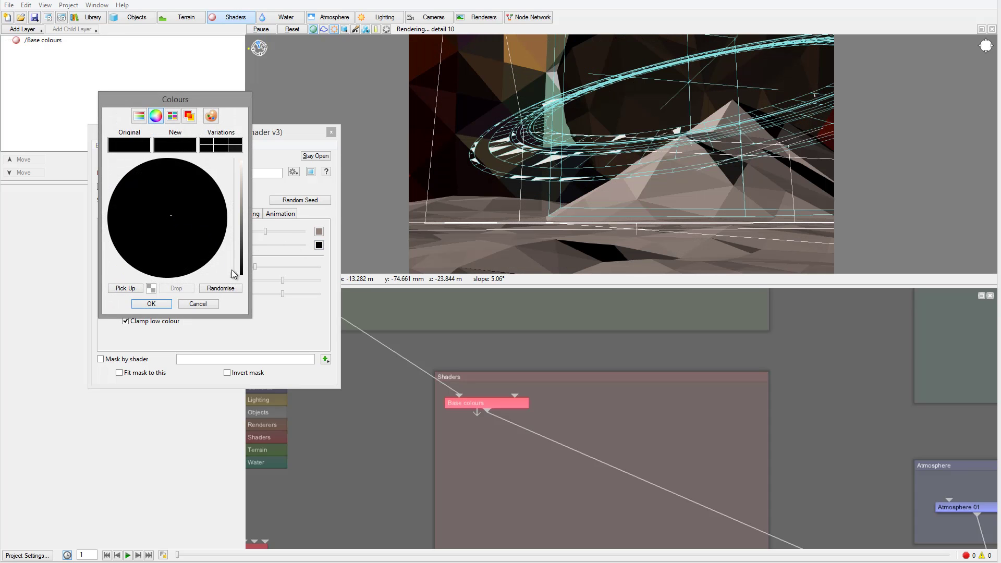
drag(233, 274, 237, 264)
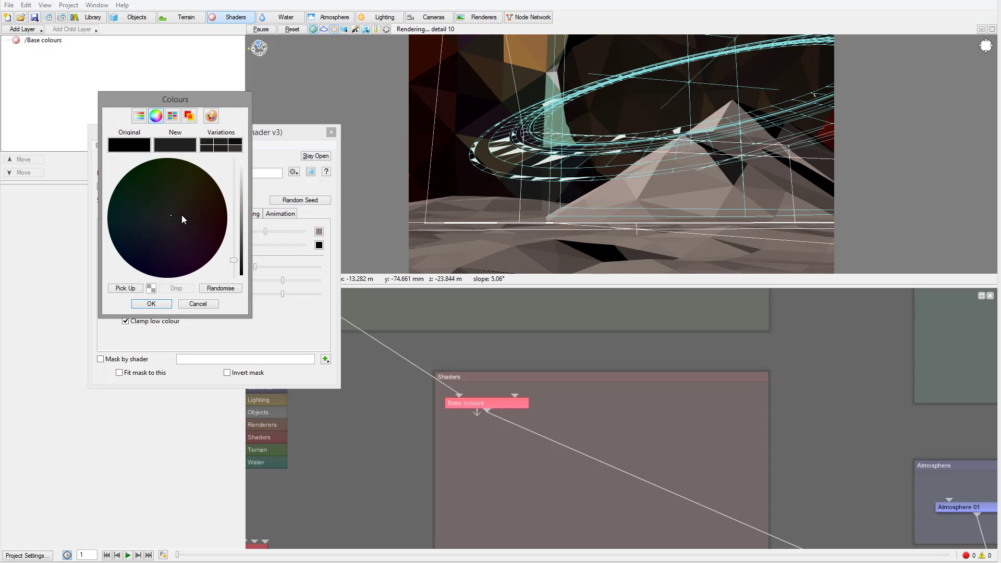
click(177, 214)
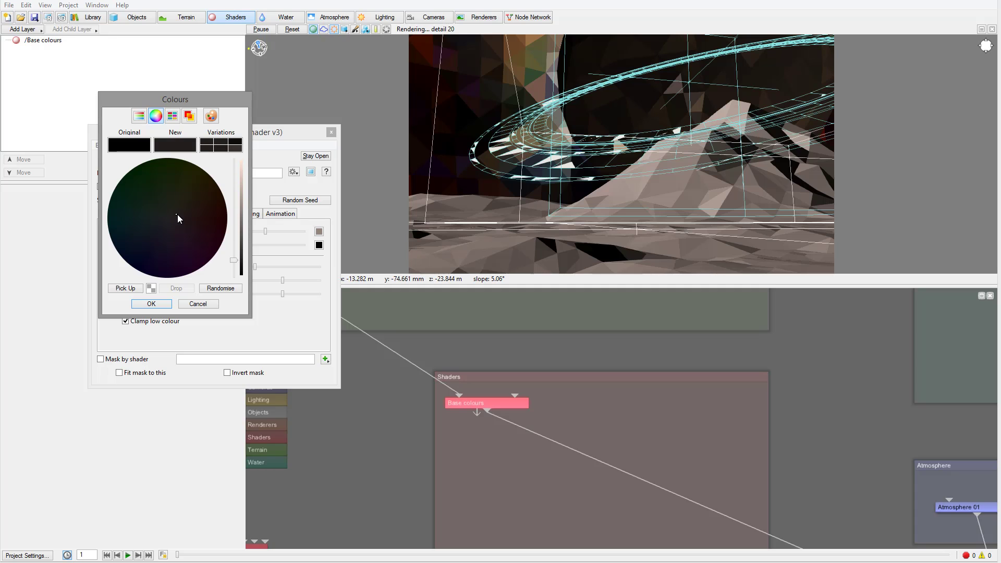
click(152, 304)
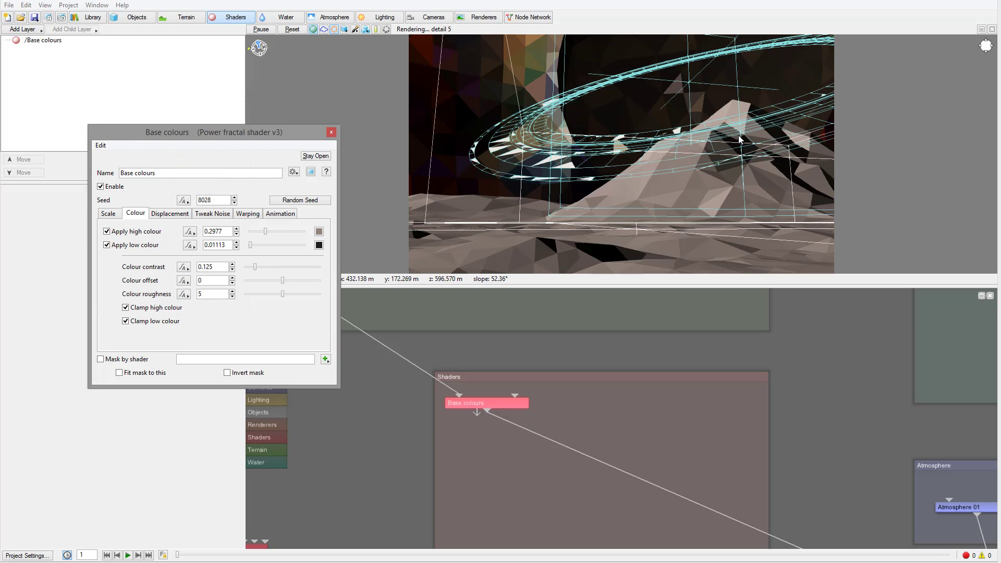
click(331, 133)
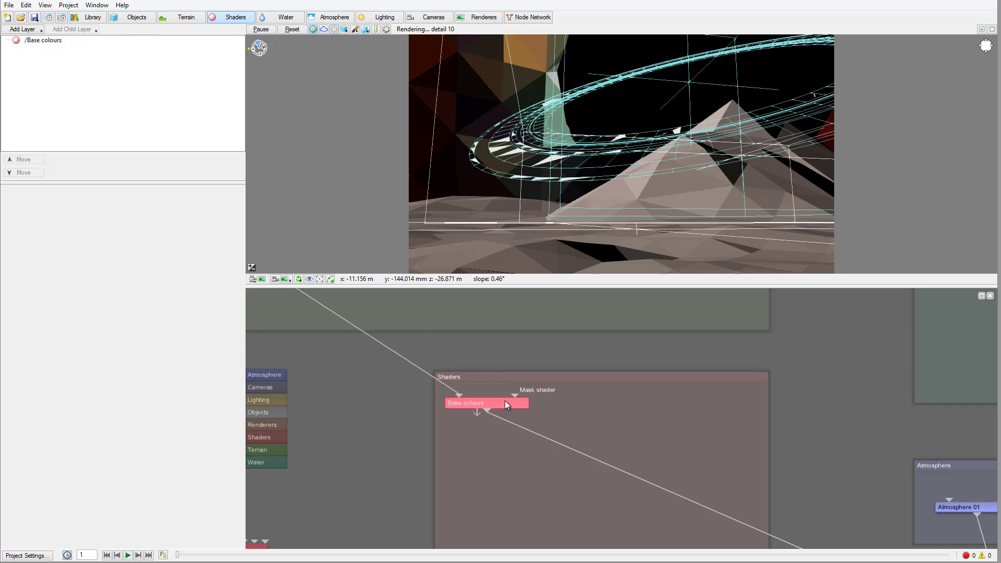
drag(505, 401, 516, 399)
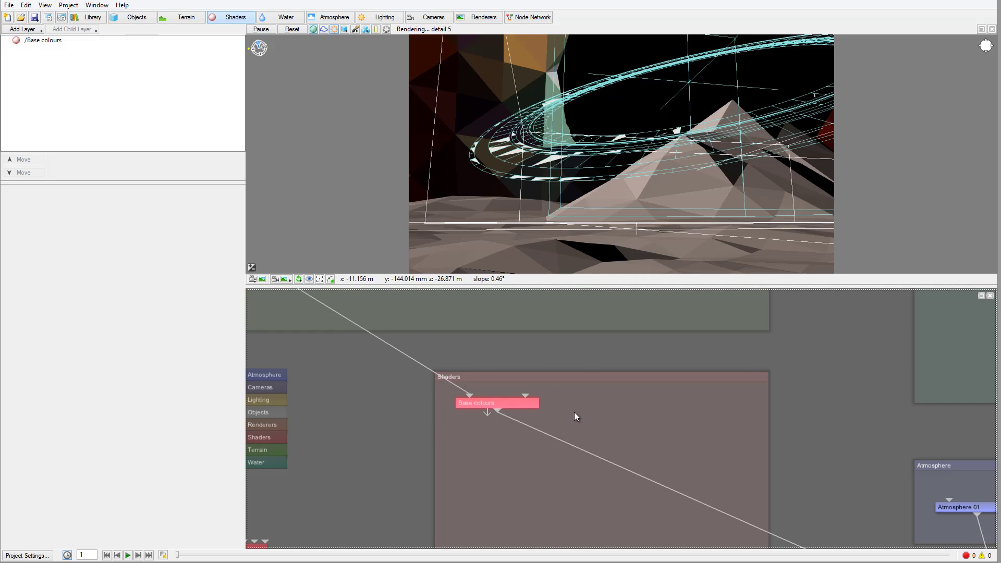
middle_drag(684, 433, 589, 327)
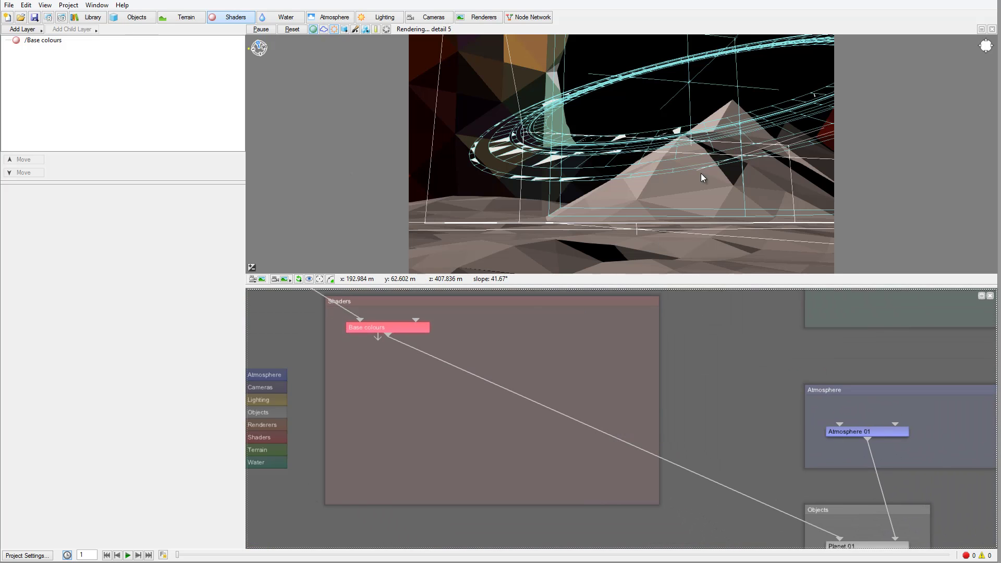
mouse_move(398, 331)
mouse_down()
mouse_move(379, 331)
mouse_move(387, 330)
mouse_up()
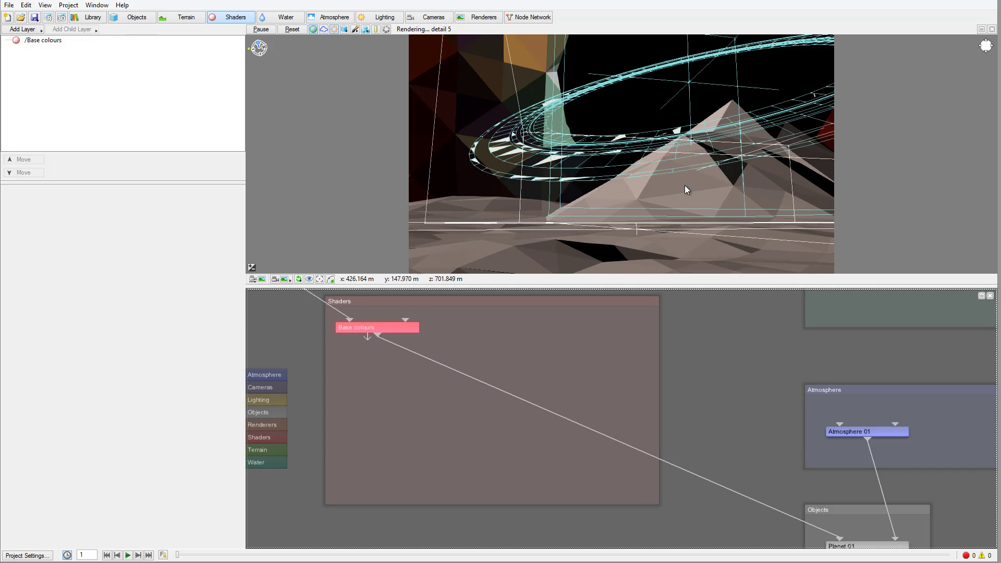
Create a surface layer shader in the Shaders group of the node network
right_click(446, 336)
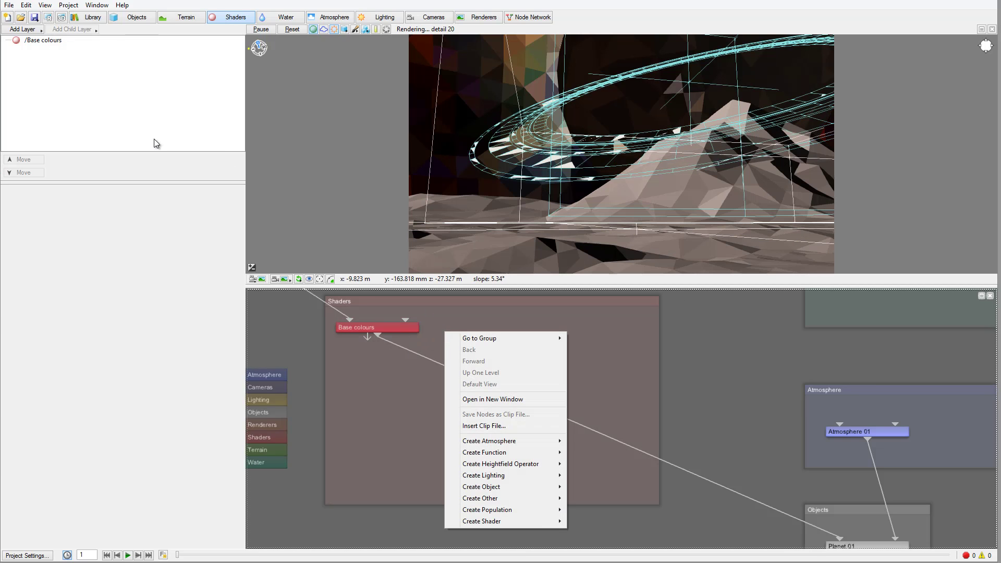
click(417, 342)
right_click(452, 335)
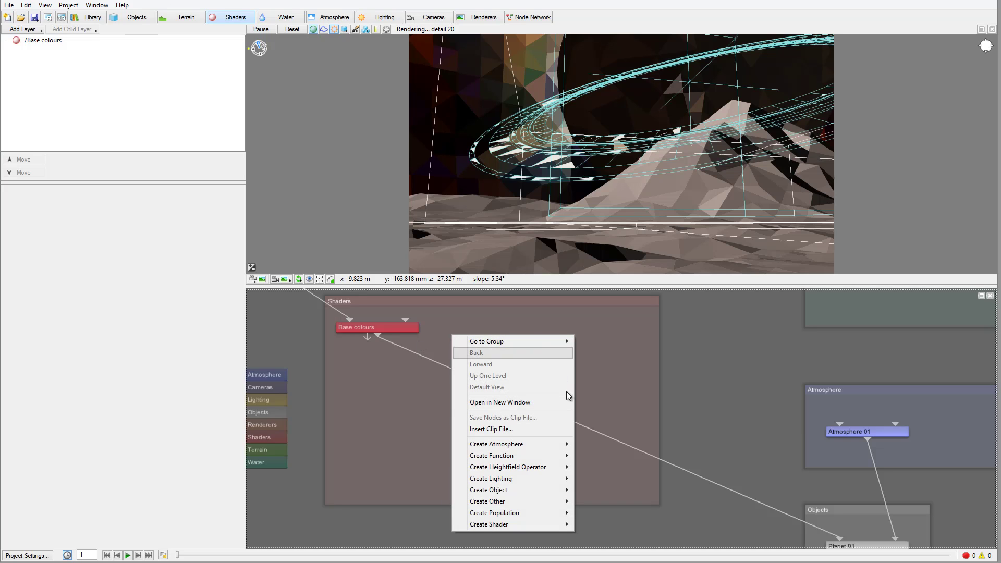
mouse_move(530, 524)
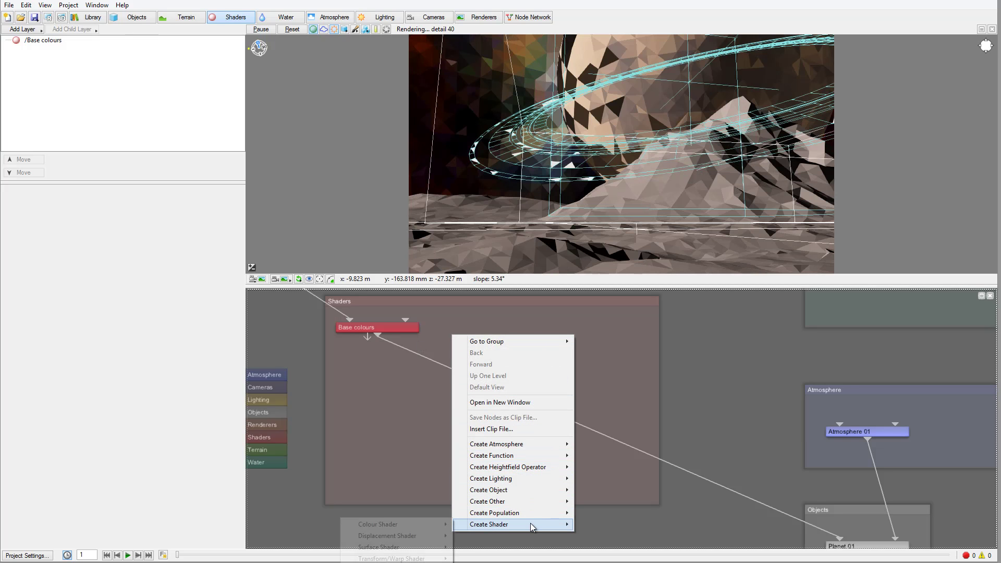
mouse_move(421, 547)
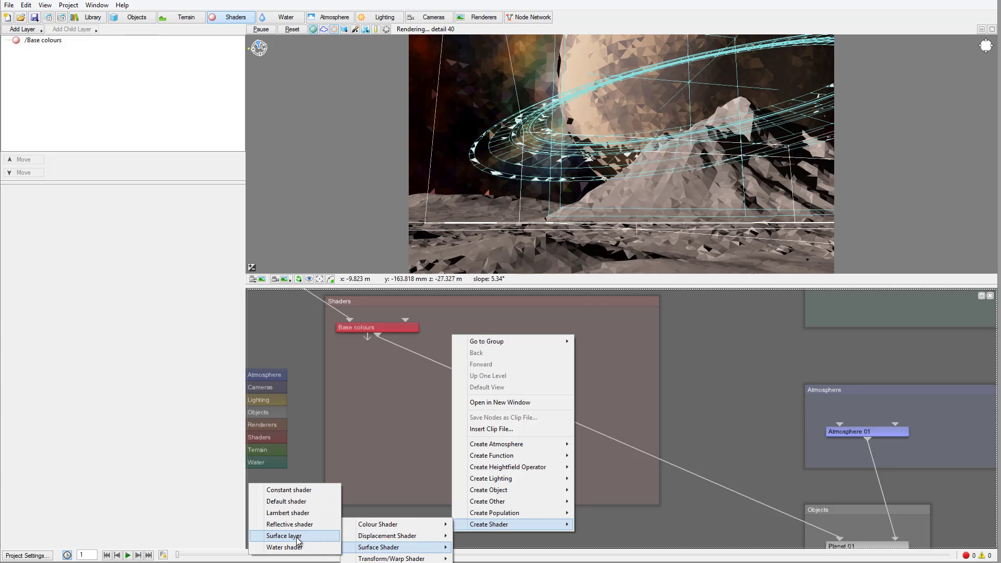
click(298, 537)
Place the surface layer below Base colours with its fractal breakup node nearby, and wire it between Base colours and Planet 01
drag(446, 336, 415, 379)
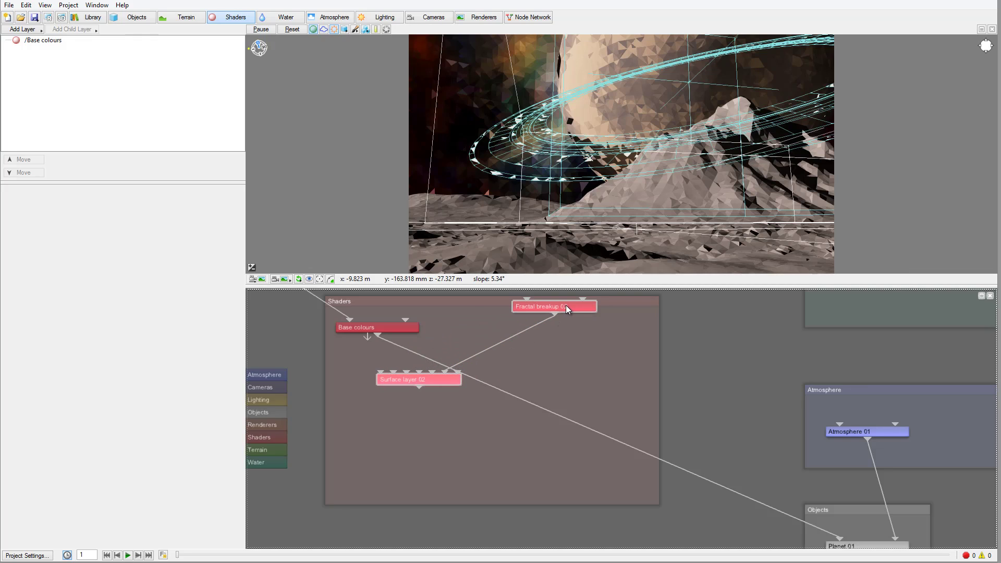
drag(567, 308, 519, 328)
drag(386, 334, 841, 546)
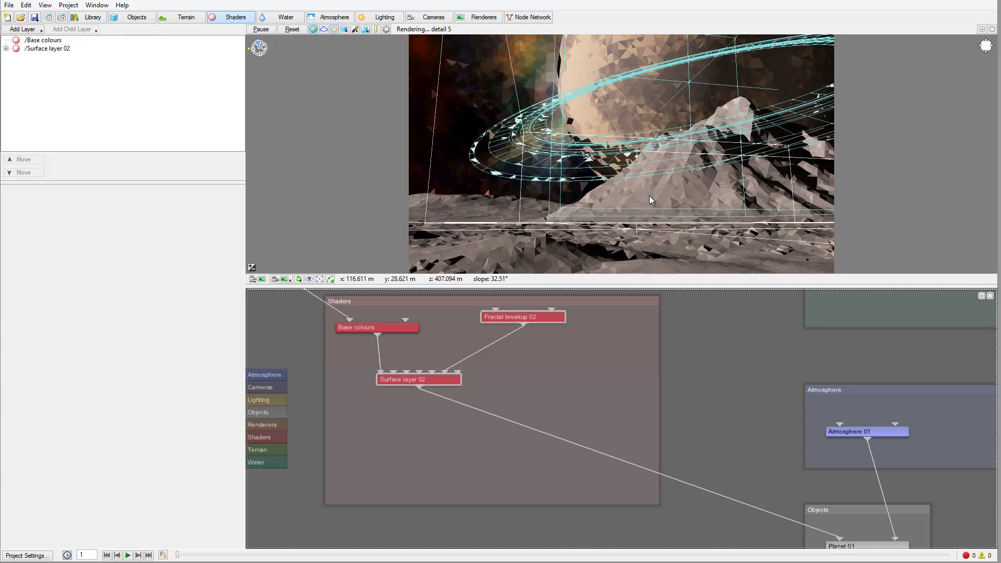
Open the Surface layer 02 settings, enable the test colour, and reduce the coverage to 0.53125
double_click(418, 379)
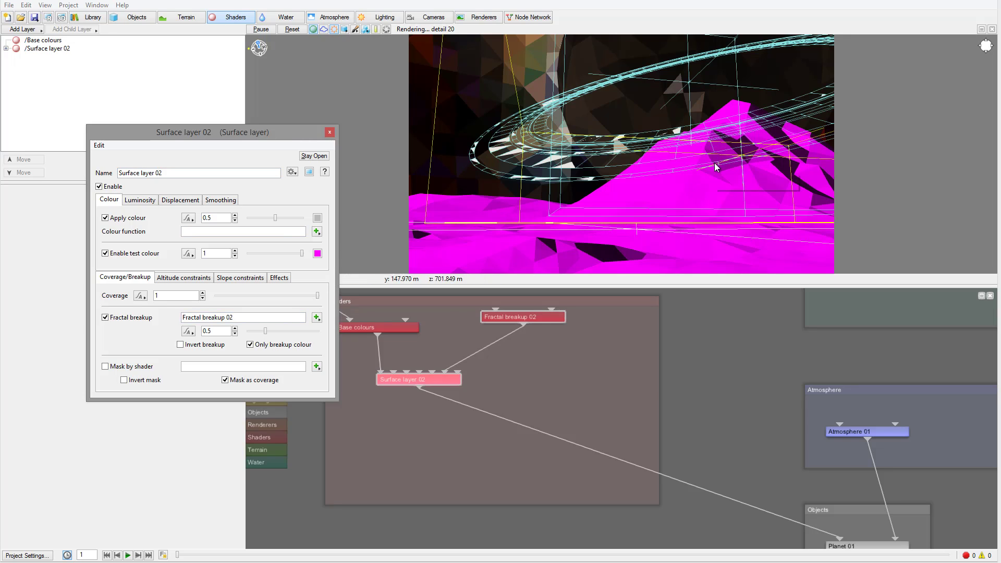
click(298, 297)
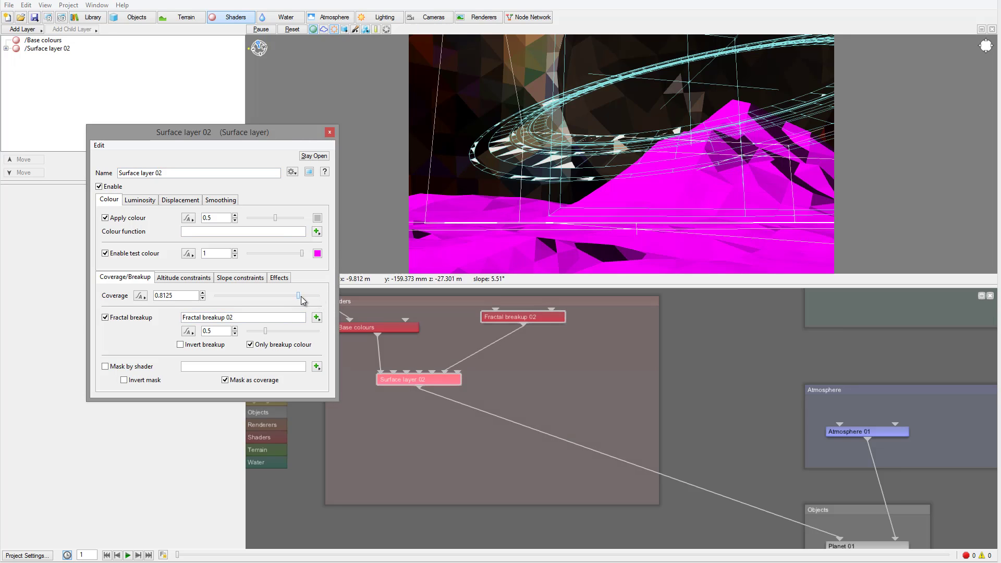
click(269, 295)
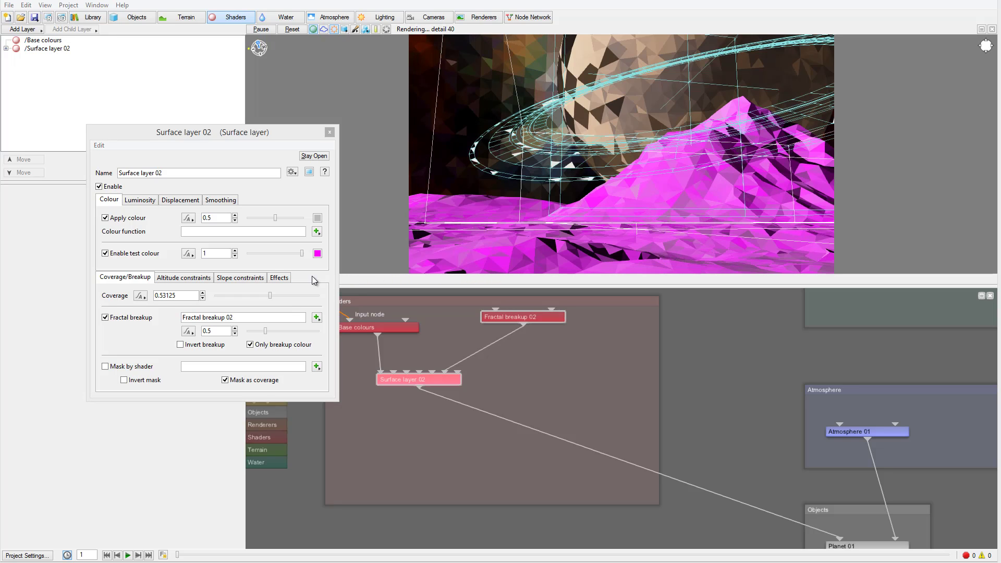
Change the colour applied by Surface layer 02 to a warm orange-tan
click(317, 218)
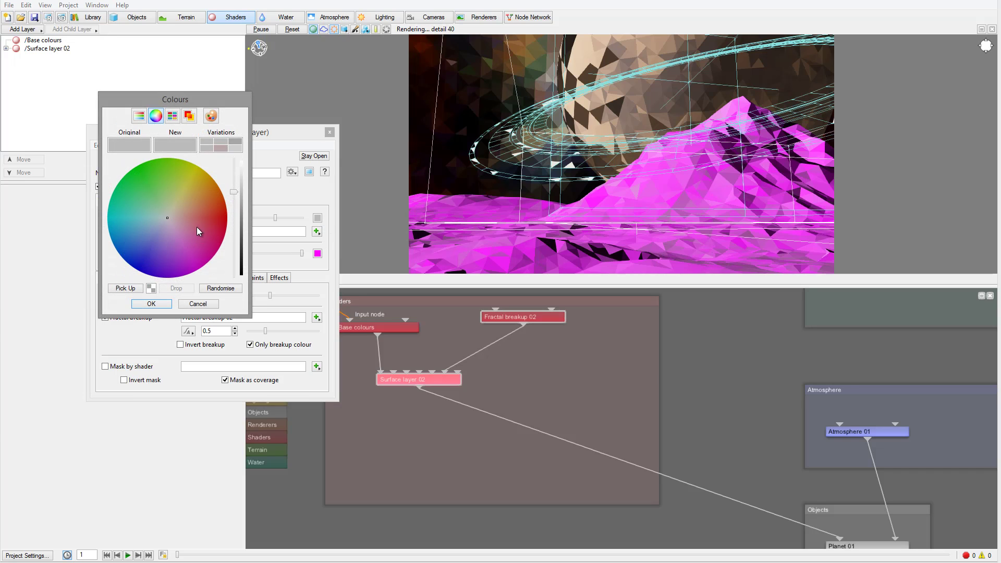
drag(165, 216, 186, 215)
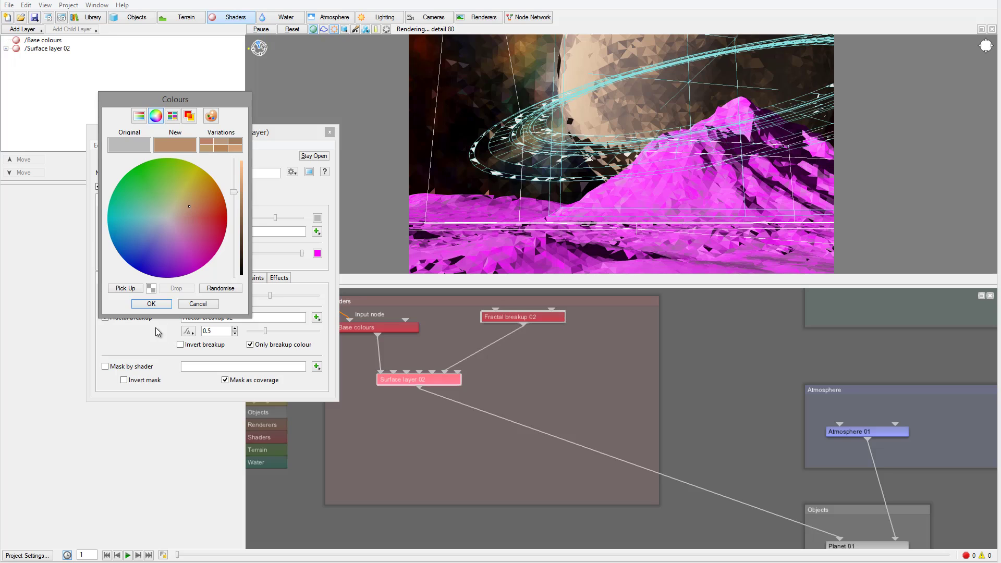
click(151, 304)
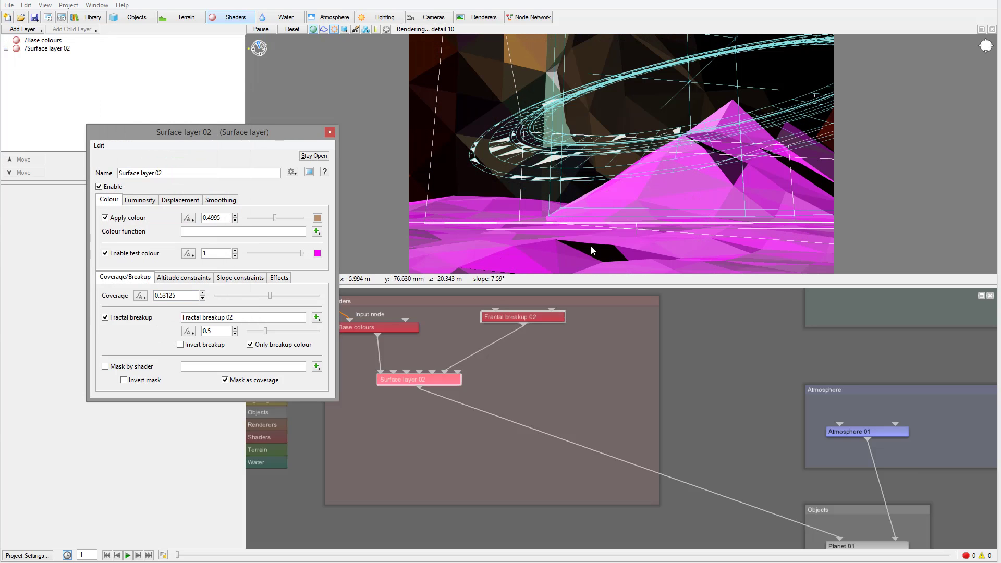
Reduce Surface layer 02's coverage to 0.4125 and its fractal breakup to 0.3
drag(270, 301, 258, 299)
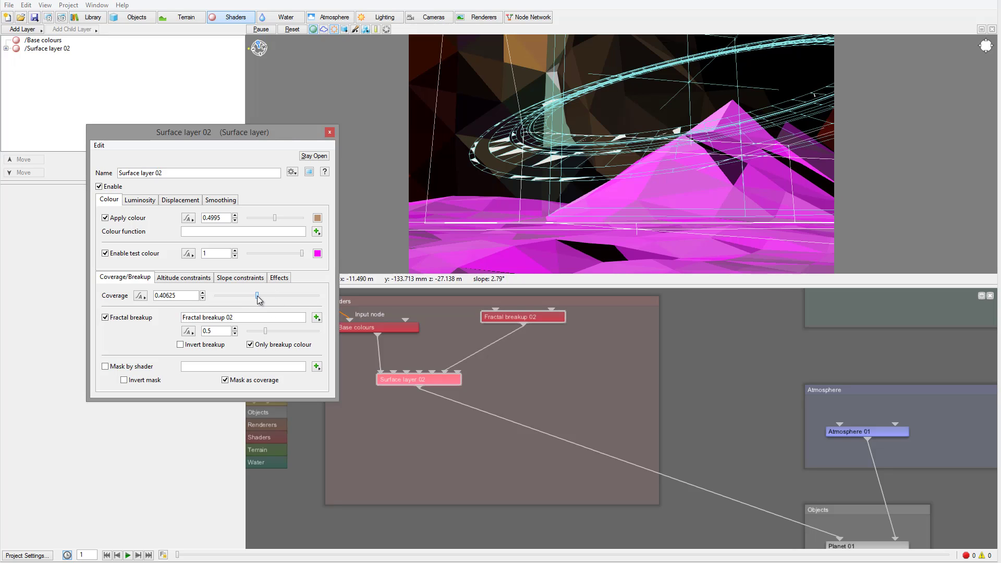
click(272, 333)
drag(270, 332, 259, 332)
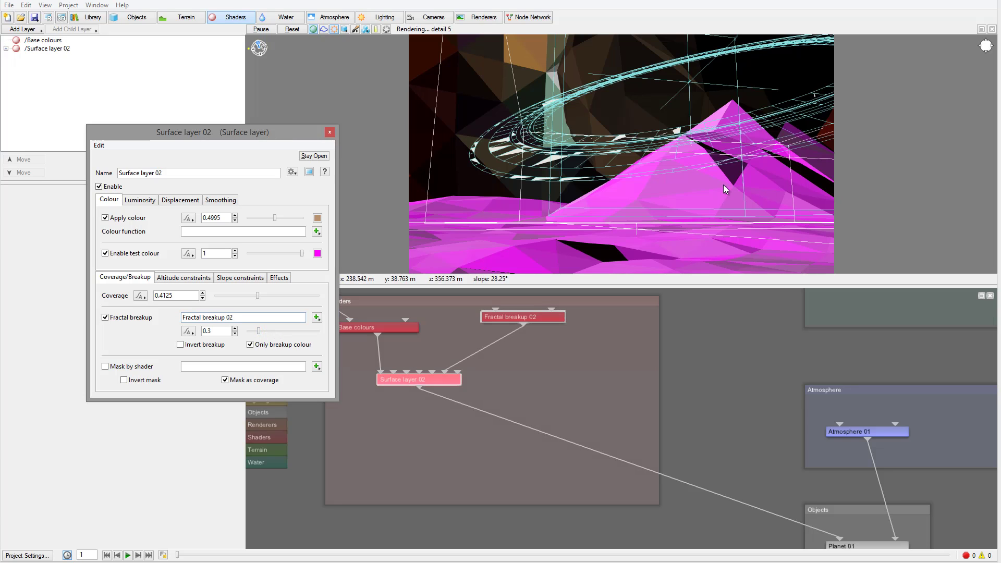
Turn off the surface layer's test colour, render the scene to check the terrain colours, and close the render and layer settings
click(105, 253)
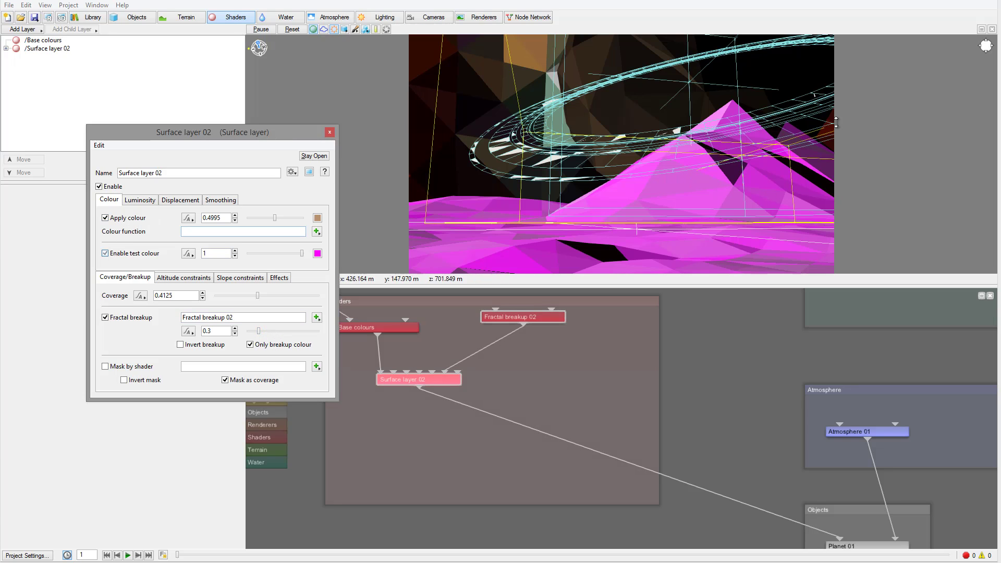
click(47, 20)
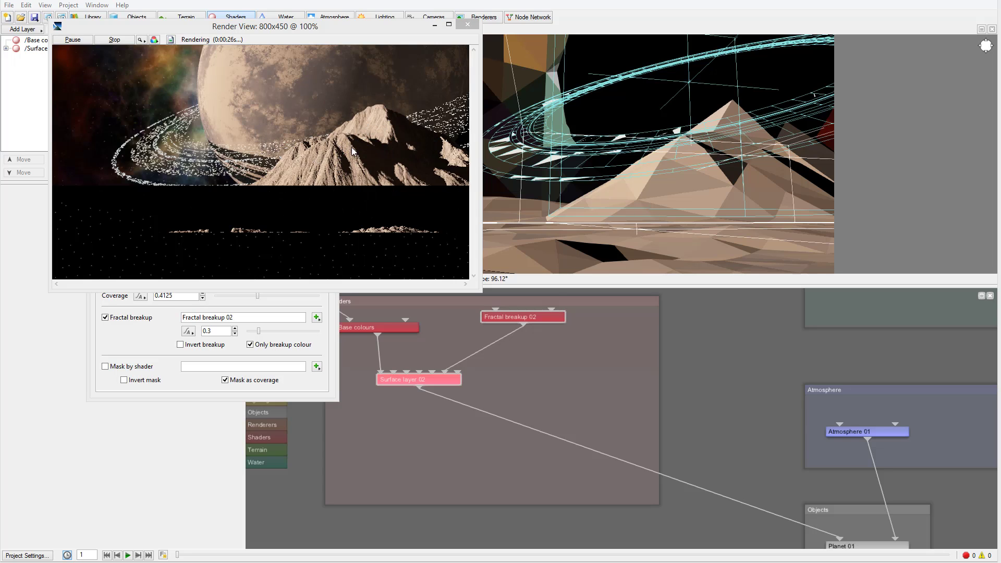
click(462, 28)
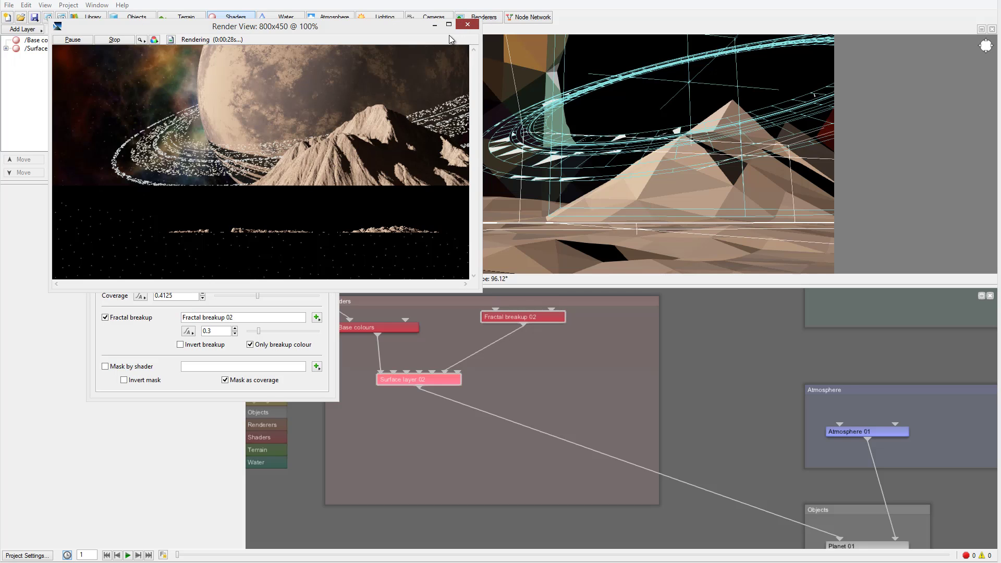
click(542, 182)
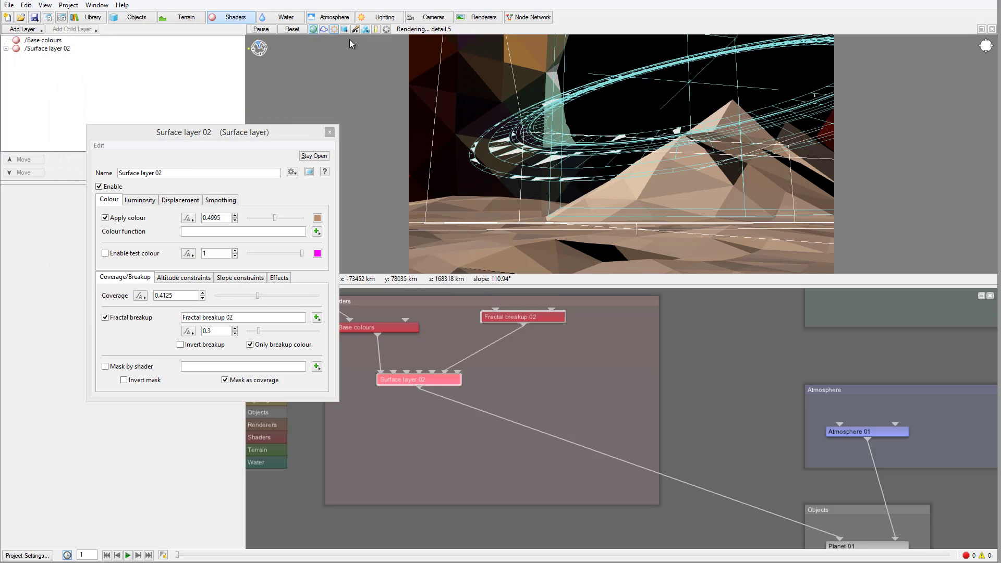
click(330, 132)
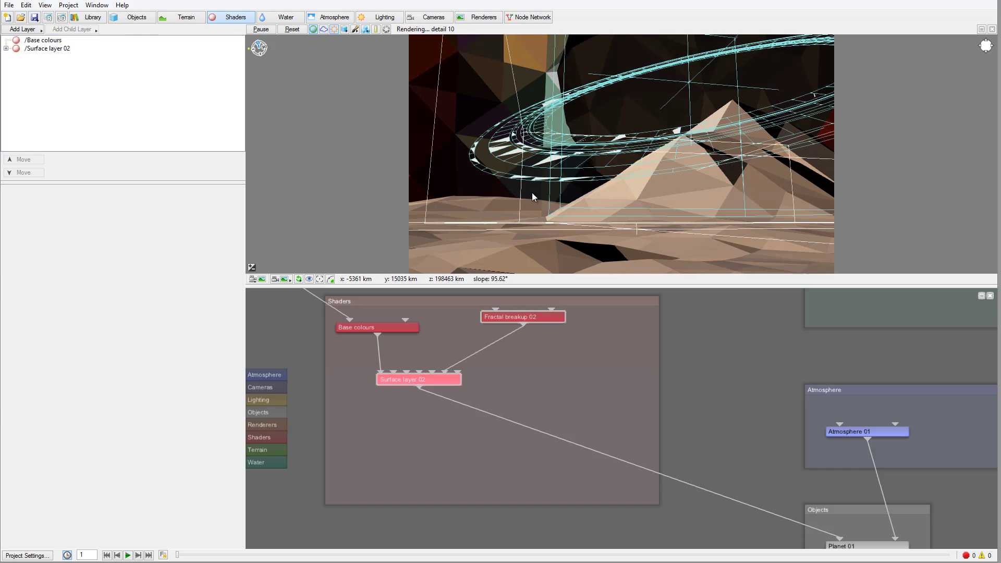
Raise the haze density of Atmosphere 01 to about 0.385
click(336, 20)
click(83, 56)
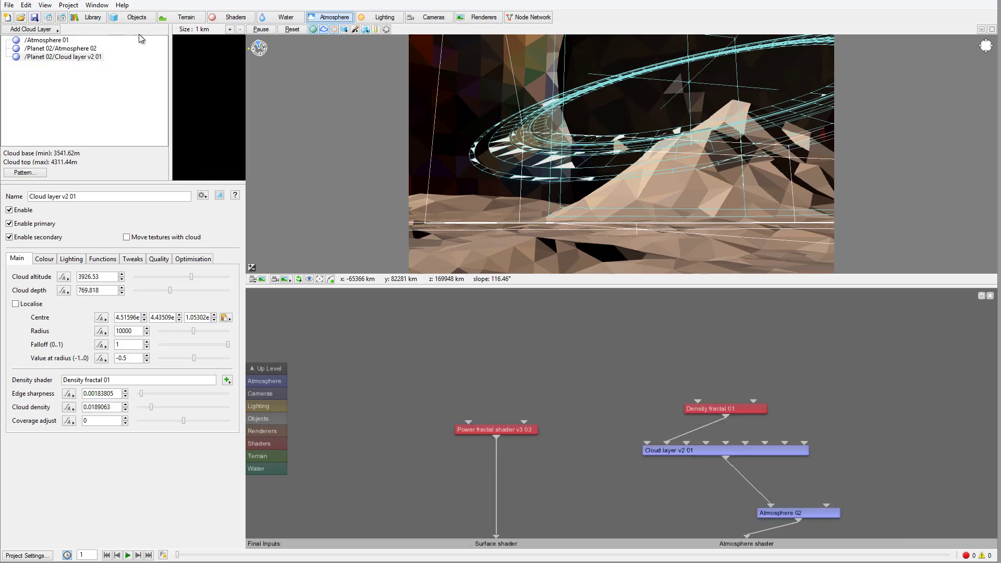
click(48, 41)
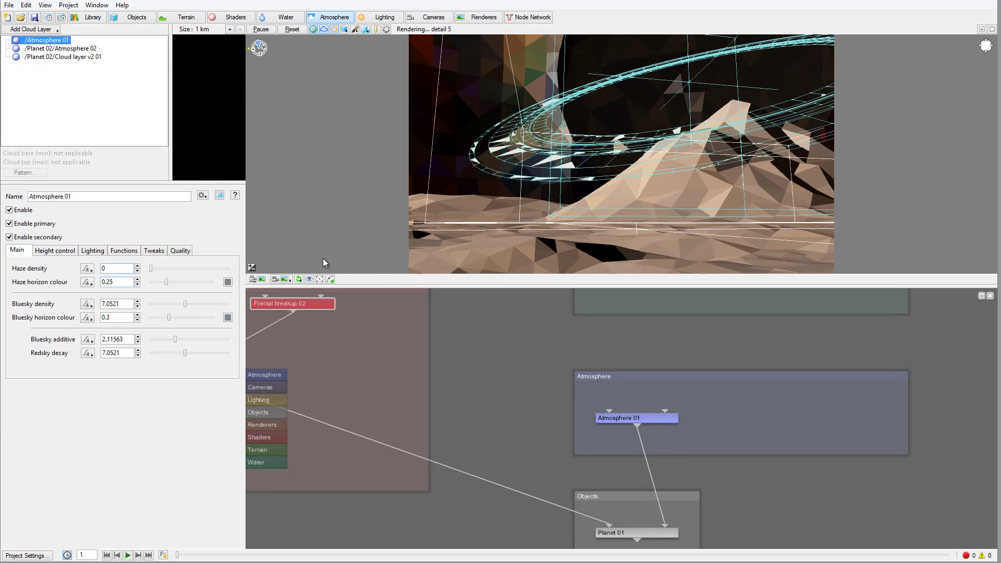
drag(157, 269, 167, 269)
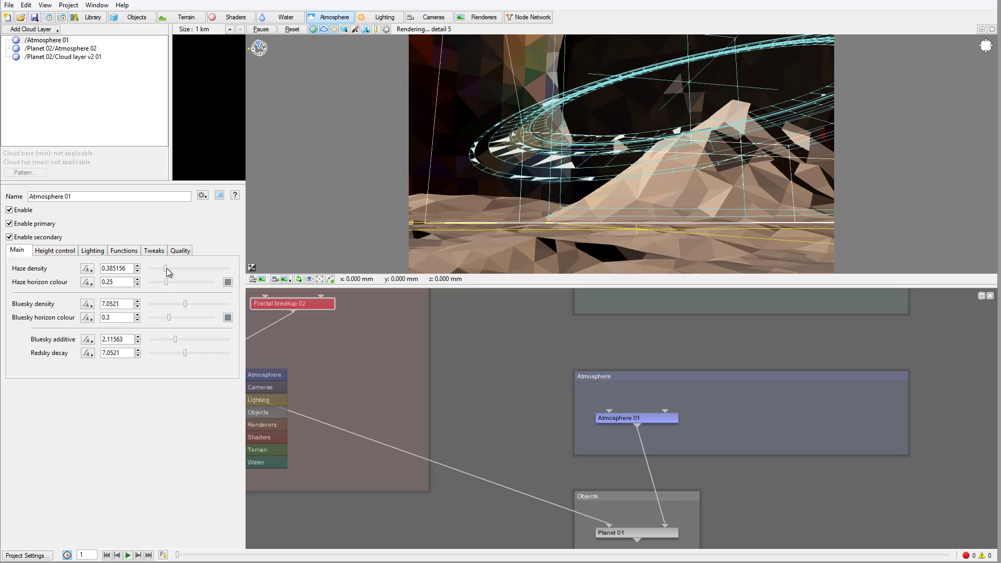
Raise Atmosphere 01's bluesky exponential height to 1875 and its ceiling adjust to about 5.925
click(73, 251)
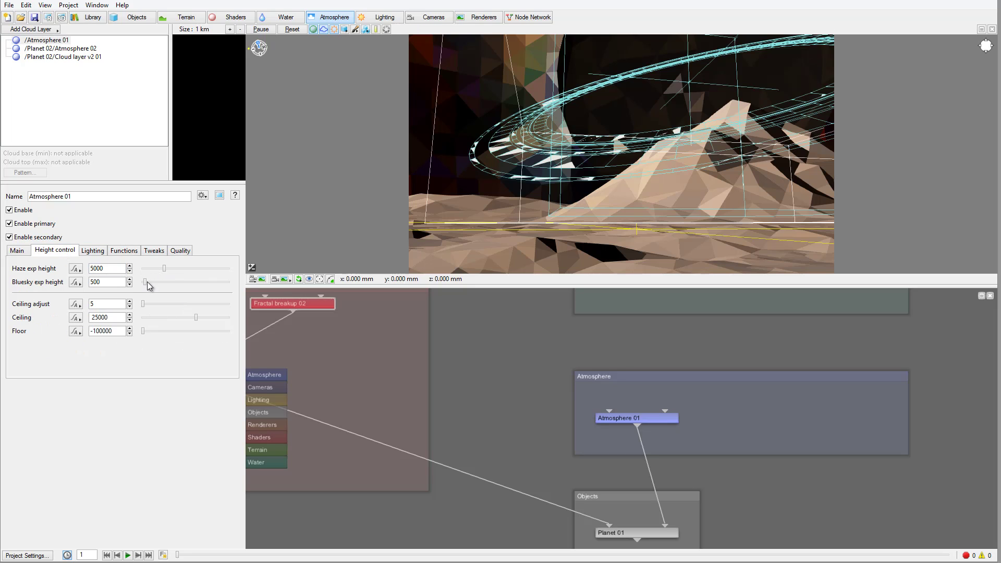
drag(145, 282, 165, 307)
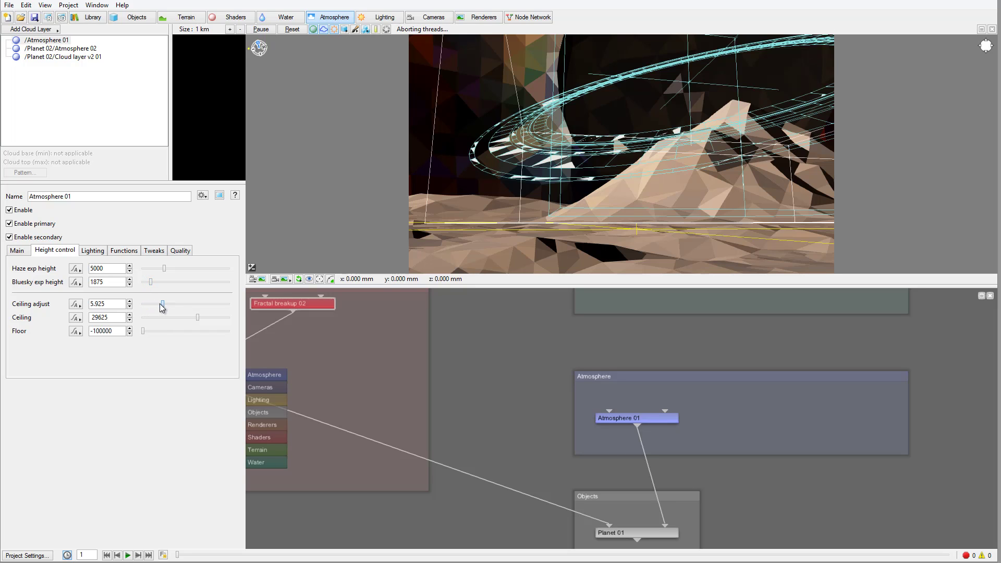
Render the scene to check the adjusted atmosphere, and close the render
click(91, 252)
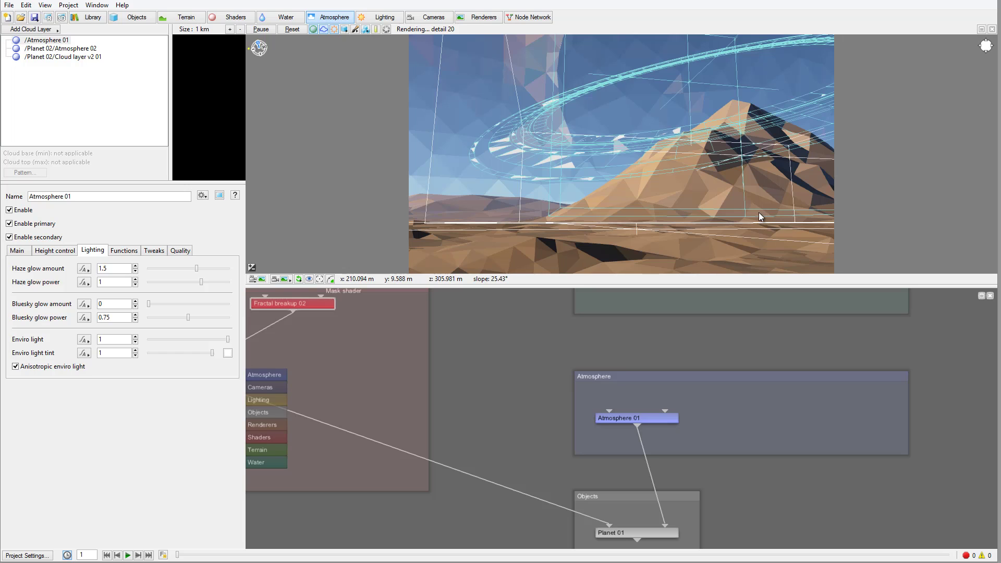
click(48, 19)
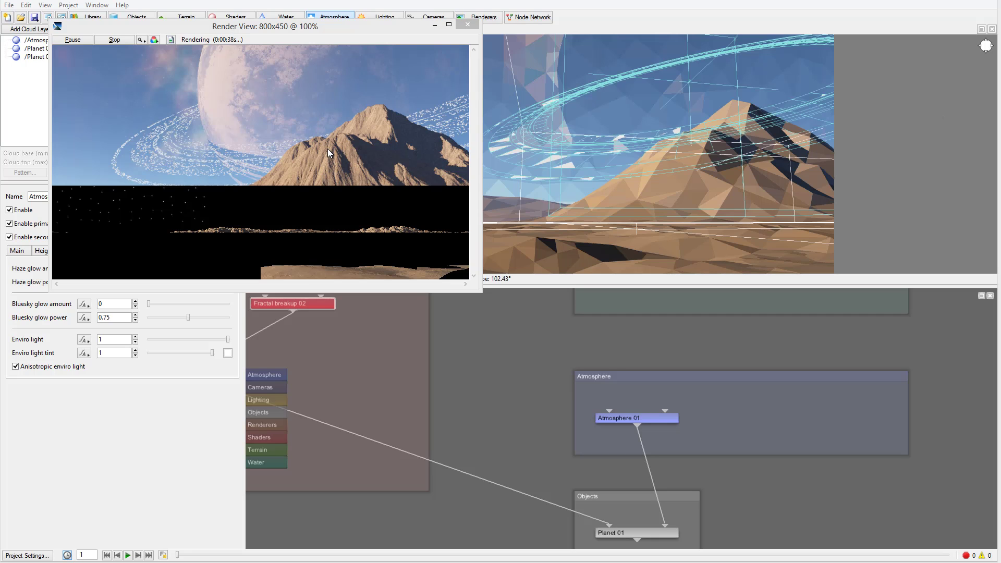
click(467, 24)
click(542, 182)
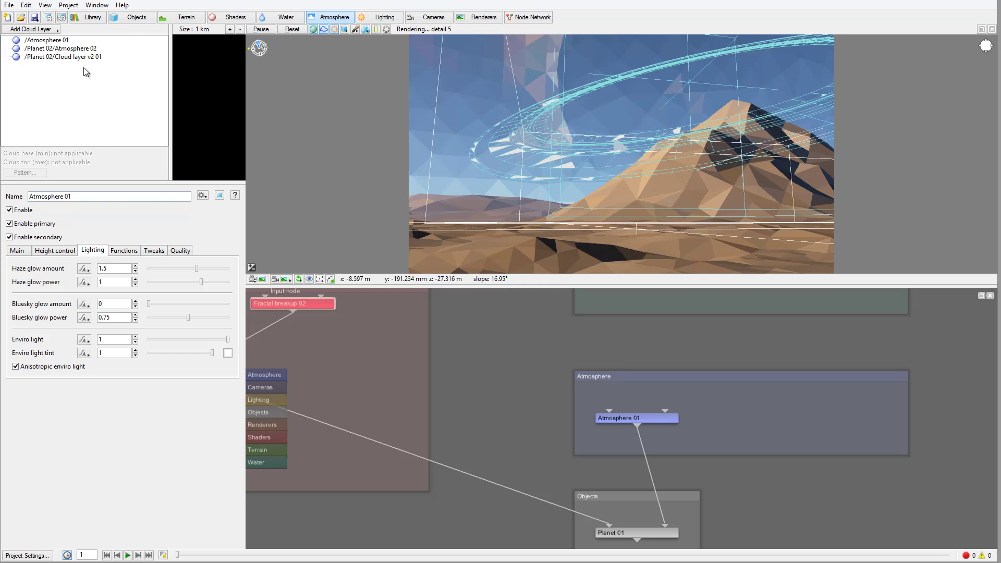
Add a surface layer shader with fractal breakup and wire it between Surface layer 02 and Planet 01
click(235, 17)
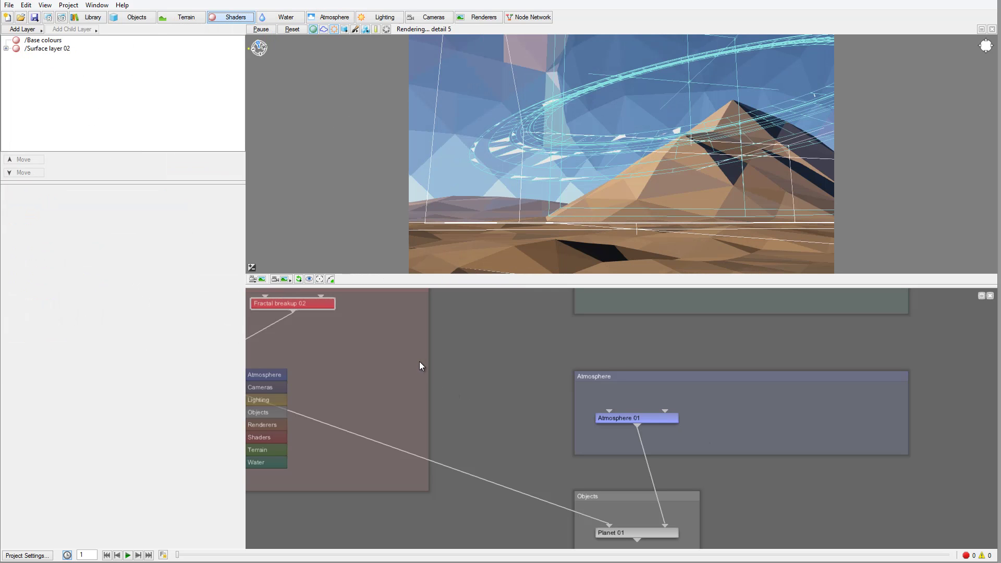
middle_drag(474, 376, 725, 378)
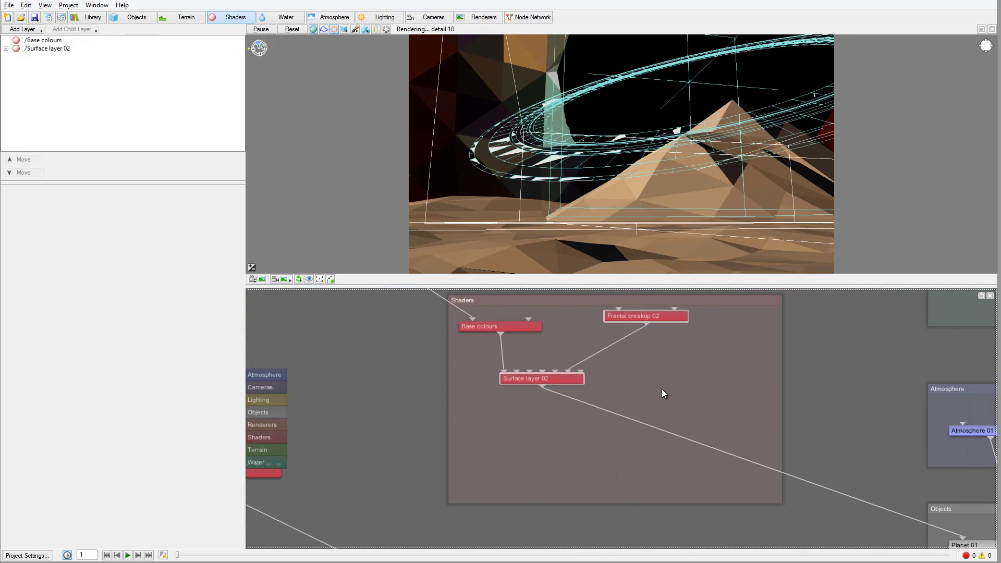
drag(549, 379, 538, 357)
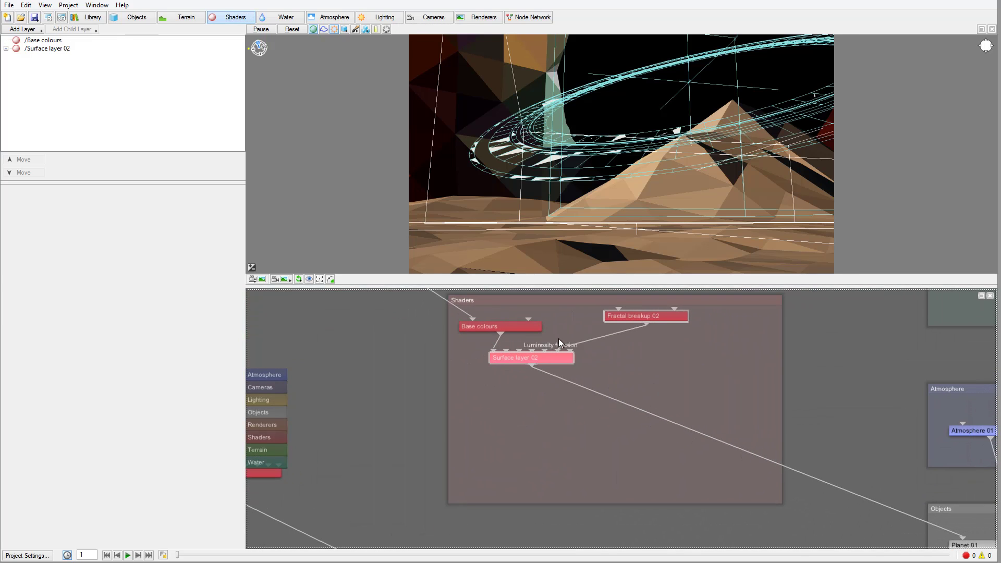
right_click(625, 358)
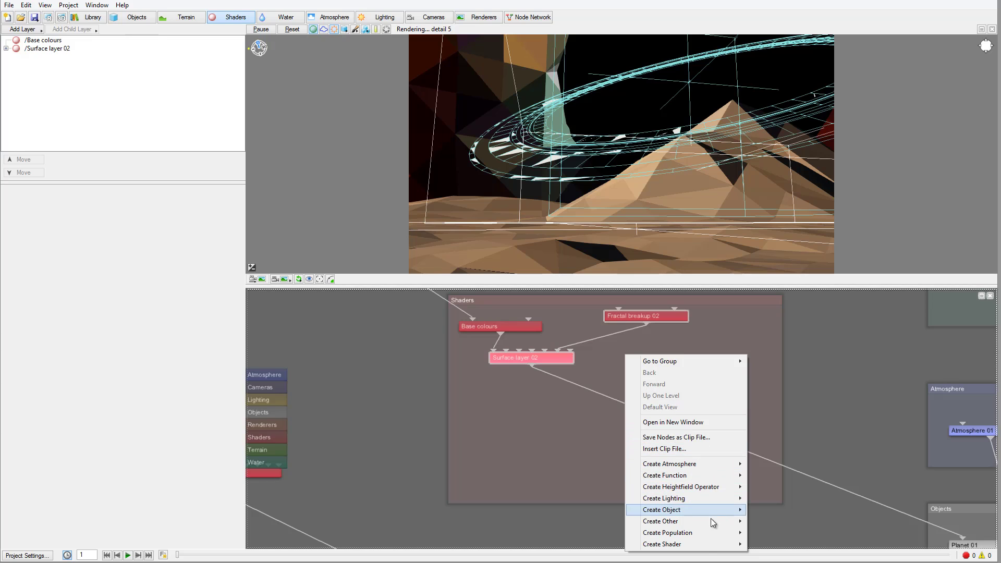
mouse_move(699, 545)
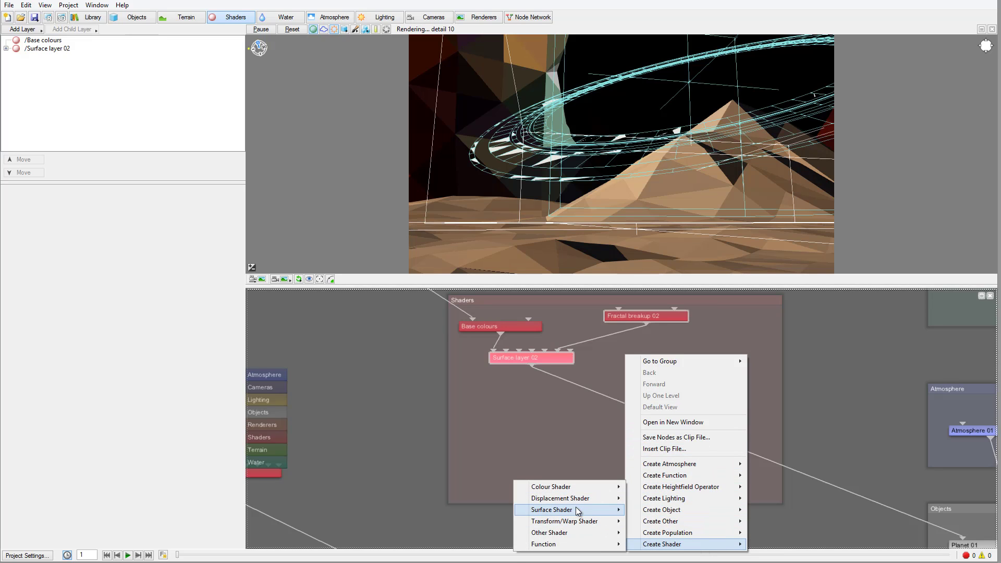
mouse_move(578, 511)
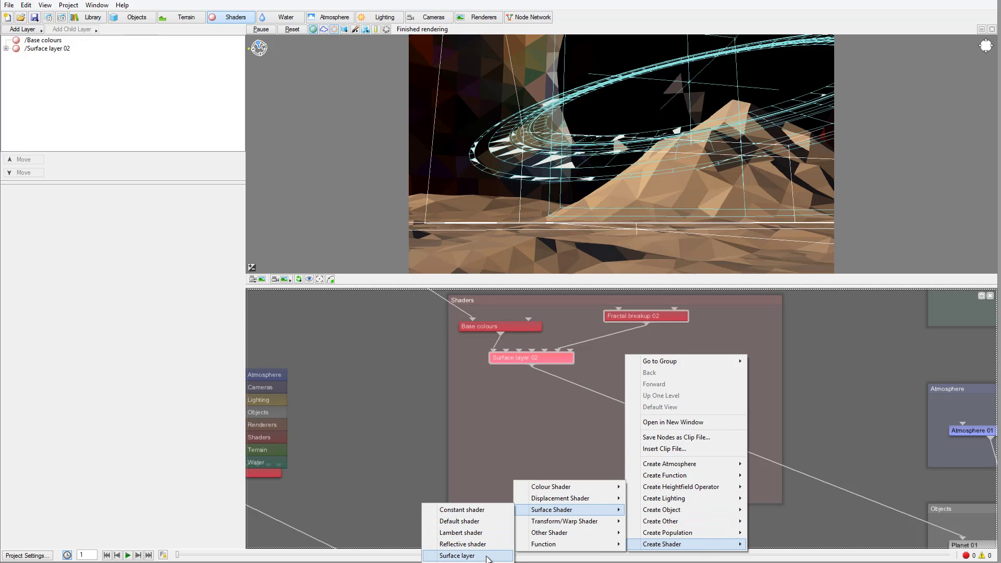
click(488, 556)
drag(617, 377, 624, 393)
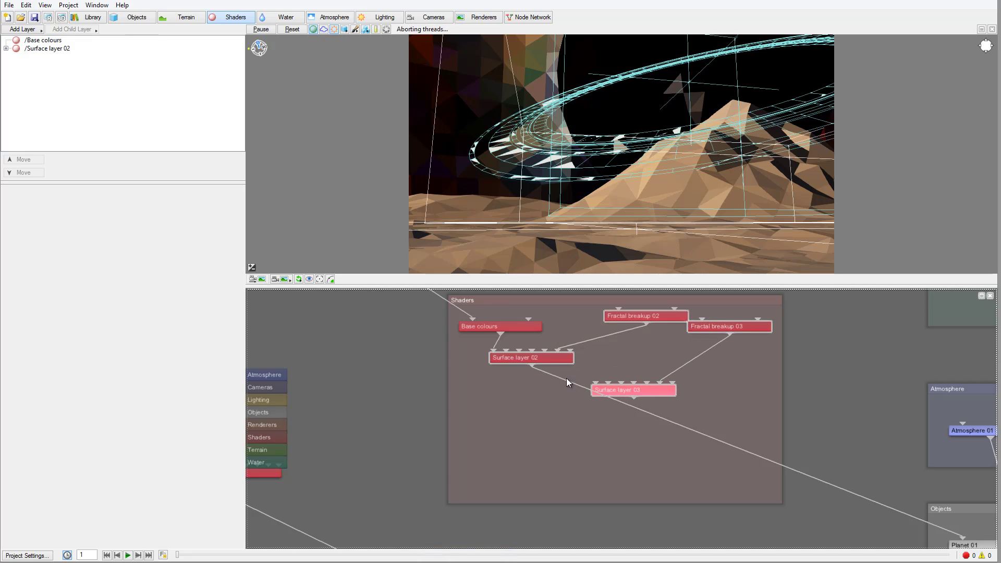
drag(534, 368, 962, 537)
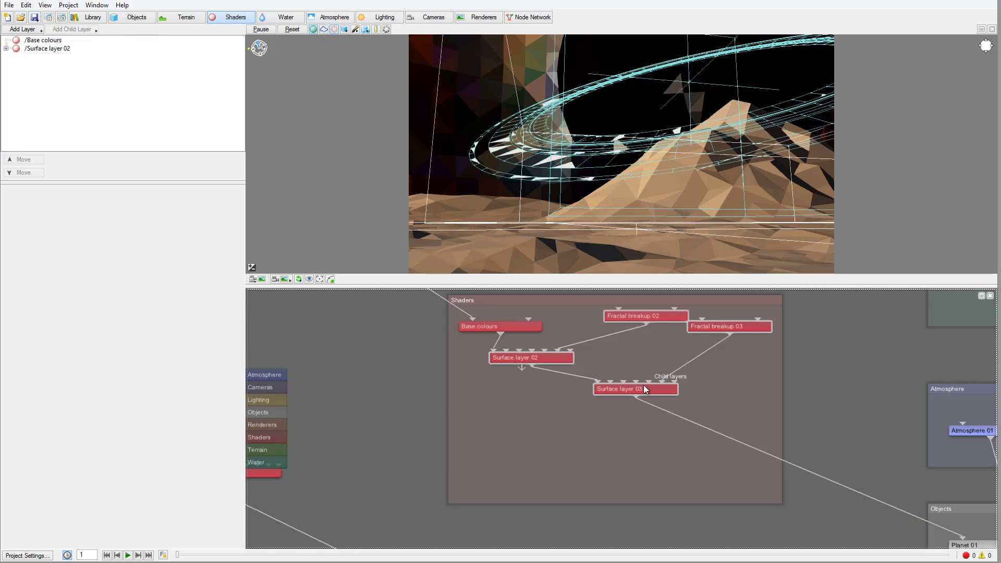
drag(644, 386, 585, 400)
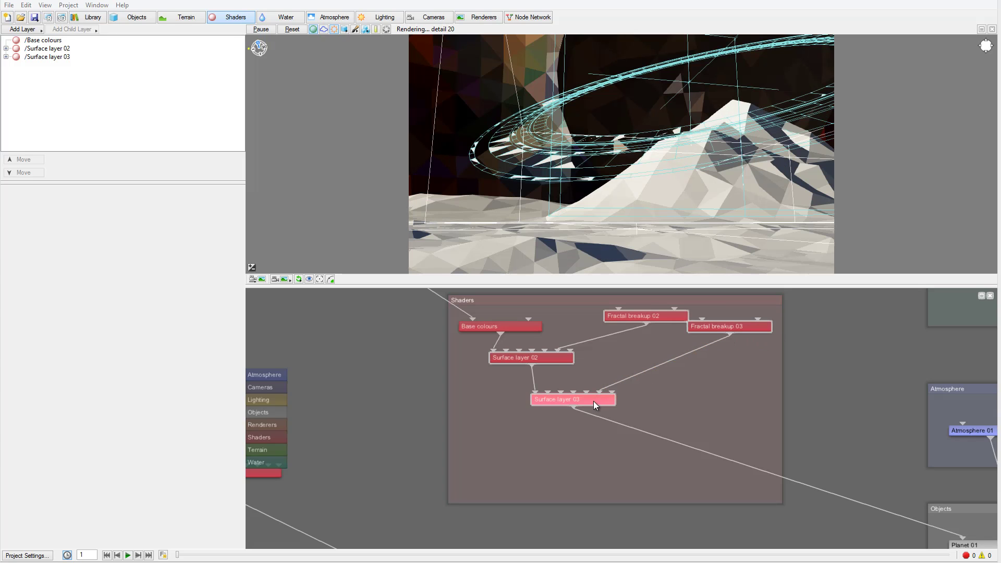
Limit Surface layer 03's maximum slope angle to 48.375 and enable its test colour
double_click(596, 400)
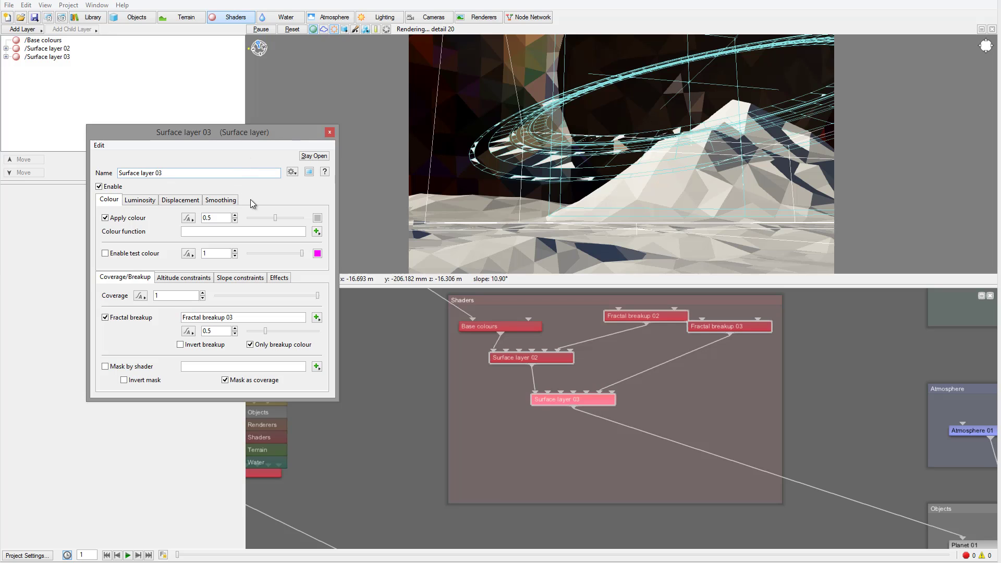
click(233, 279)
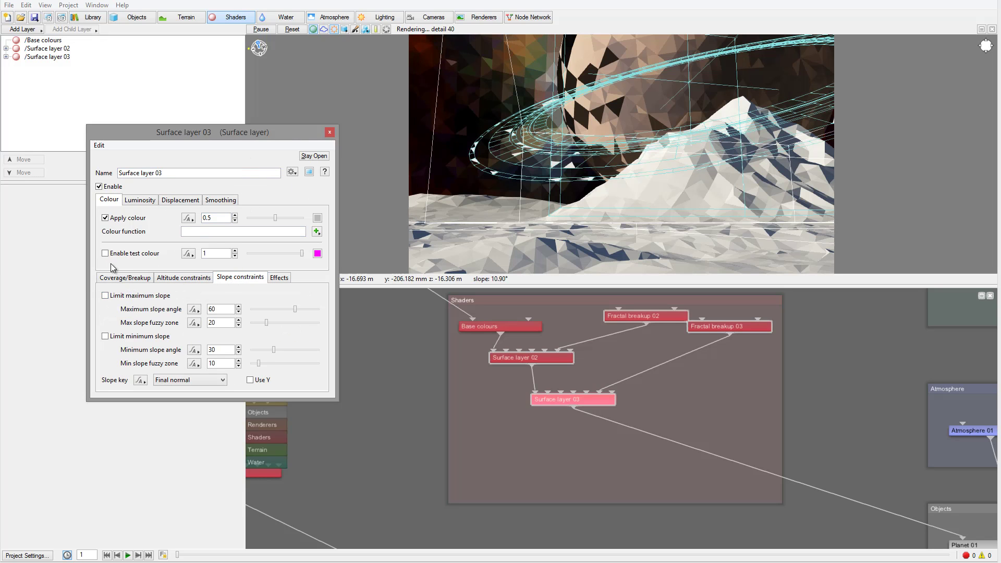
click(106, 296)
drag(295, 309, 289, 314)
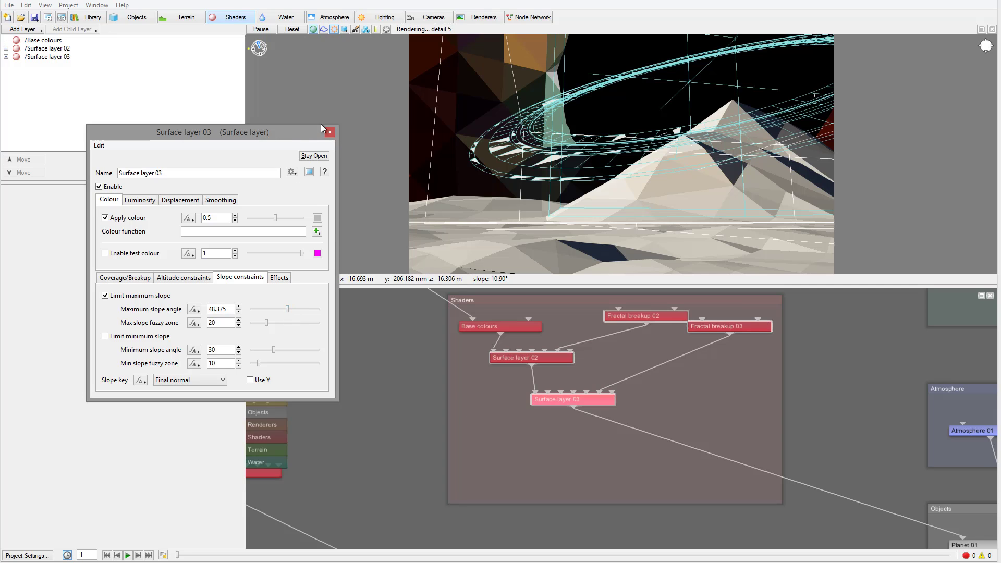
click(106, 253)
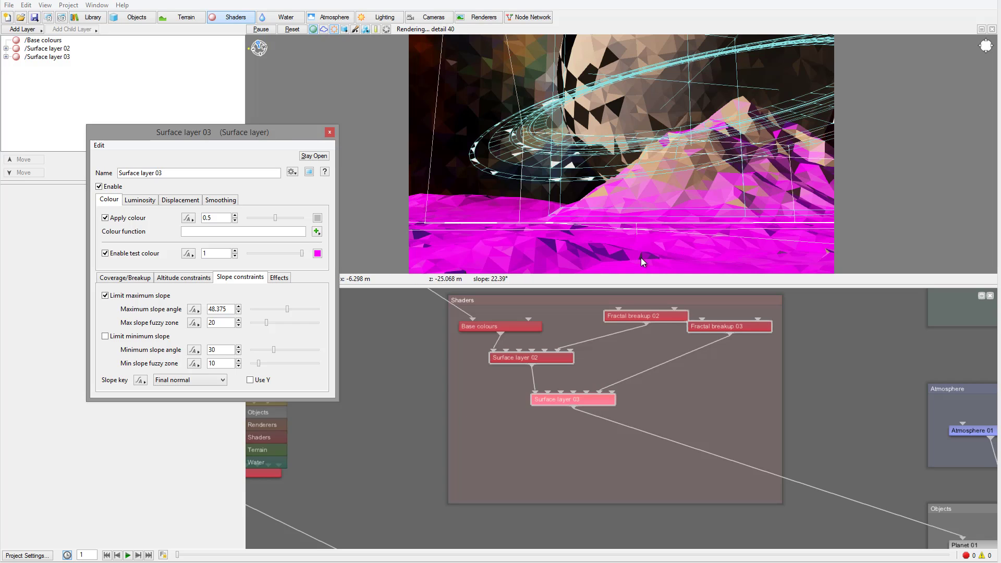
Change the colour applied by Surface layer 03 to a reddish orange and turn off its test colour
click(317, 218)
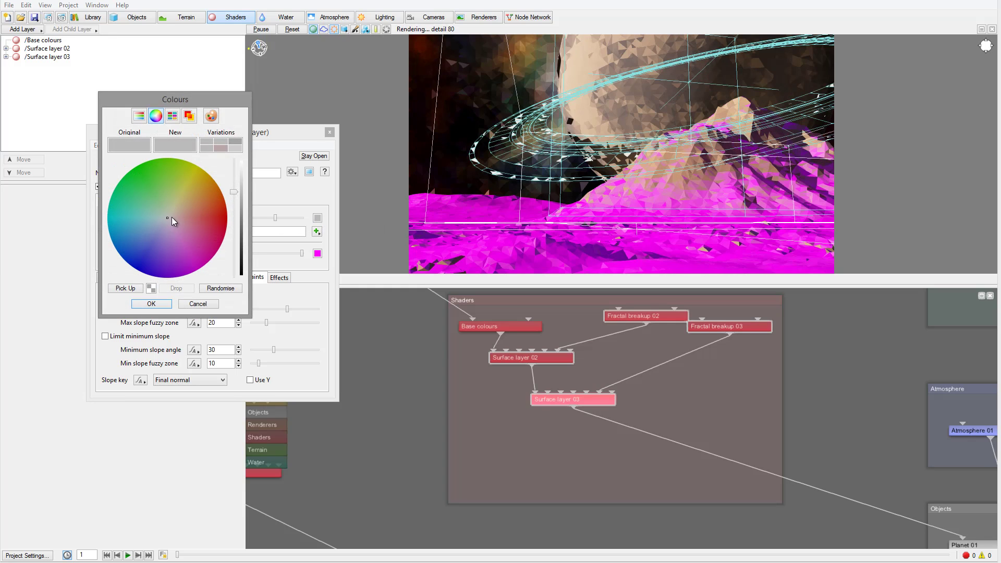
drag(172, 217, 192, 211)
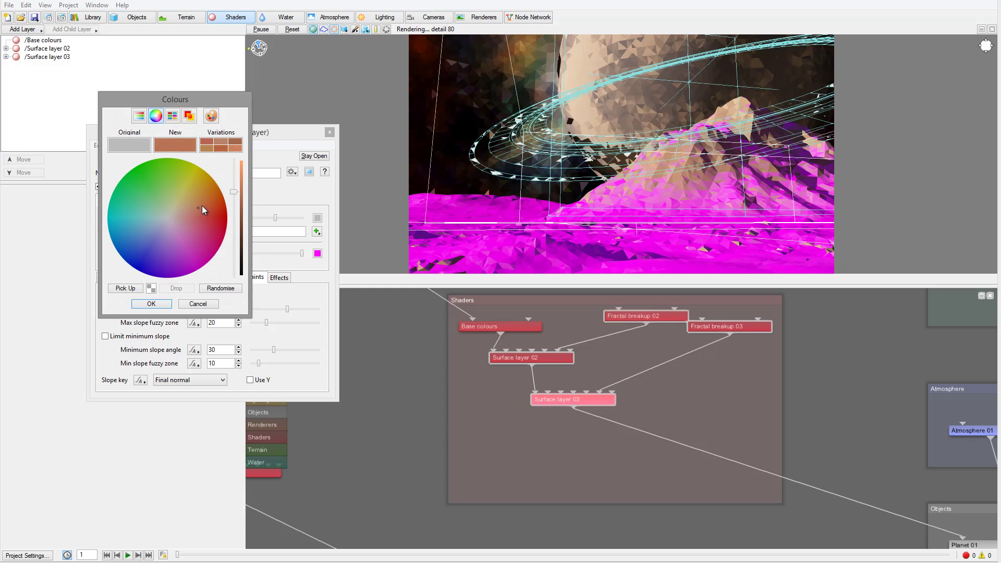
click(204, 205)
click(151, 304)
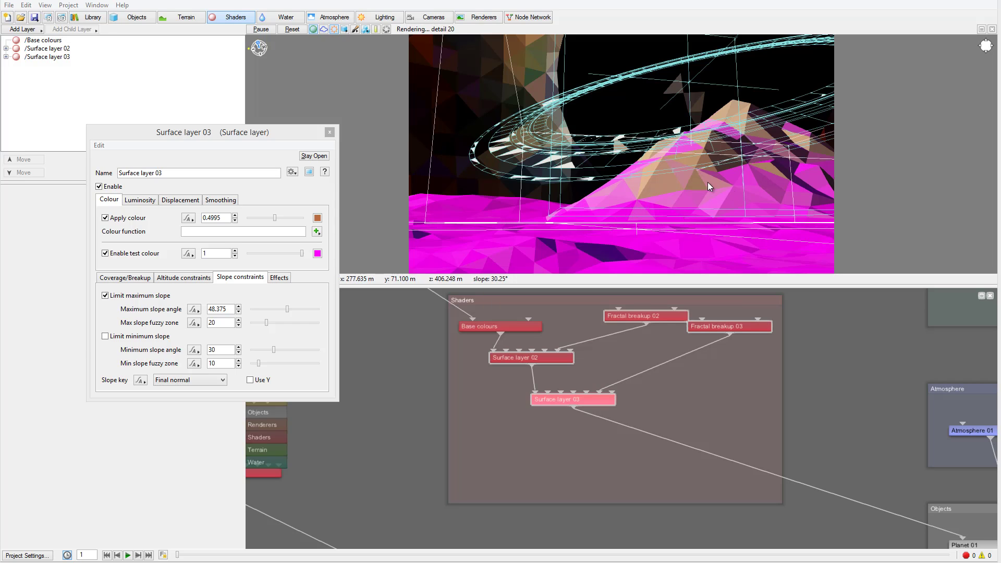
click(105, 254)
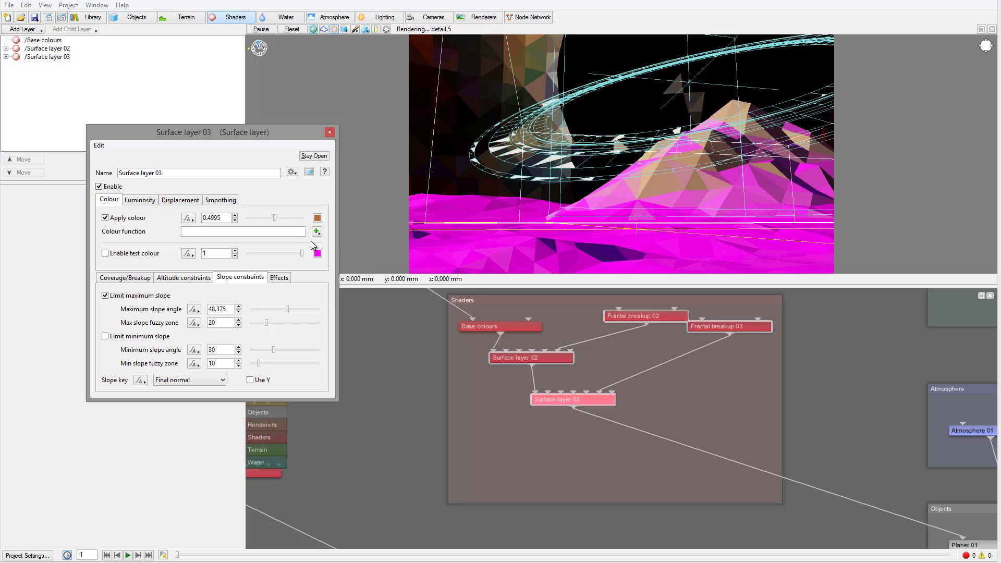
Set Surface layer 03's coverage to 0.79375 and its fractal breakup to 1.05
click(123, 278)
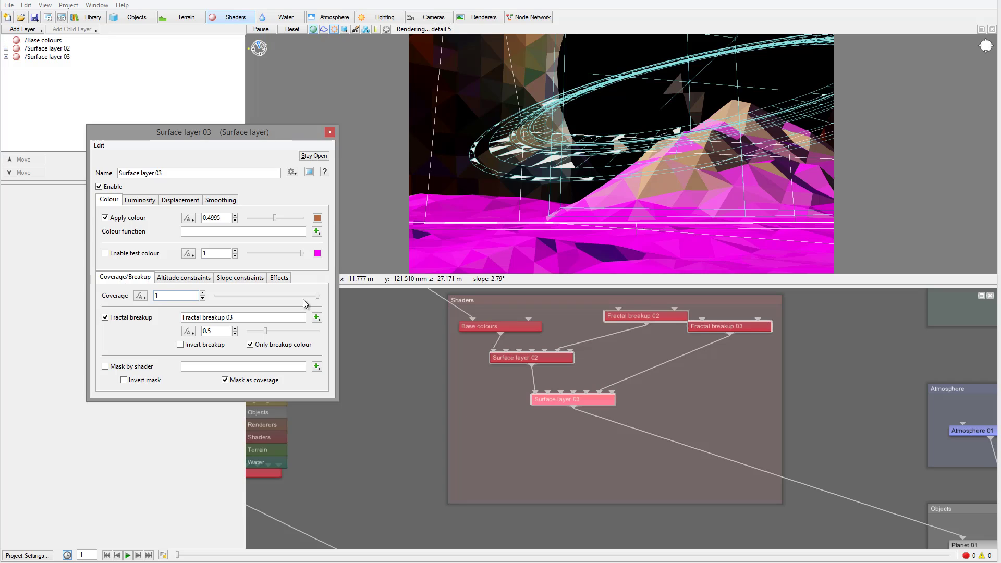
drag(315, 298, 296, 299)
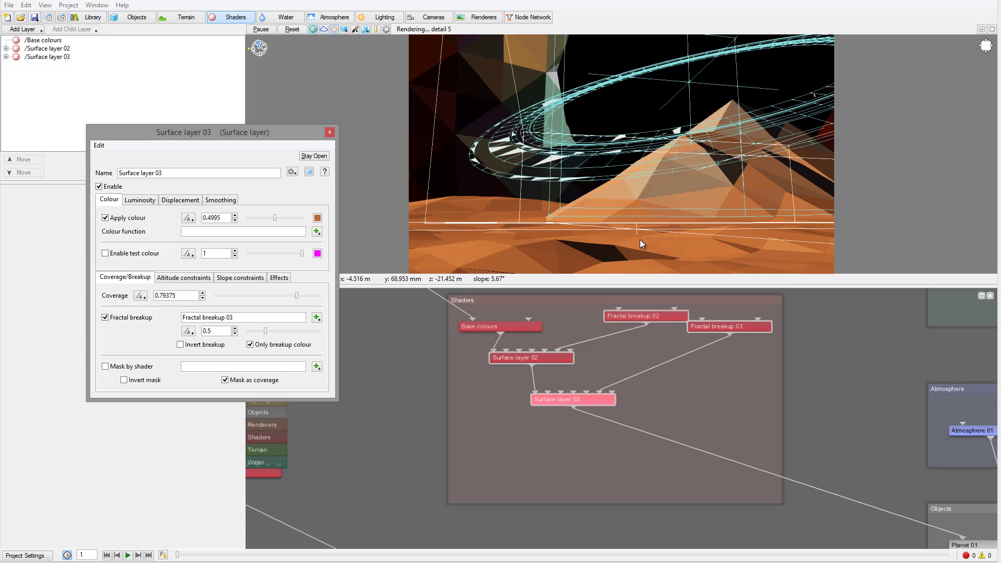
click(754, 229)
drag(266, 332, 291, 333)
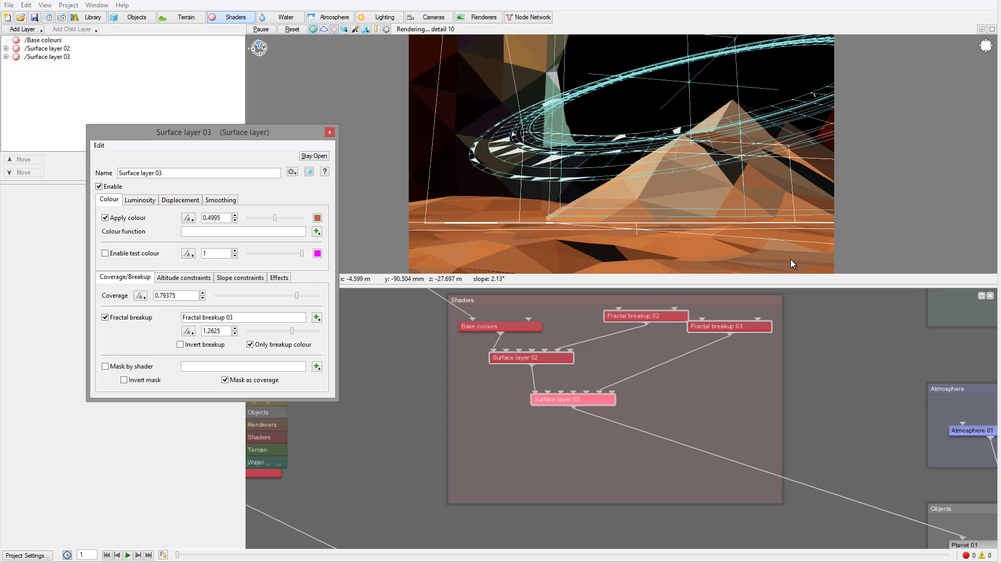
drag(292, 332, 286, 336)
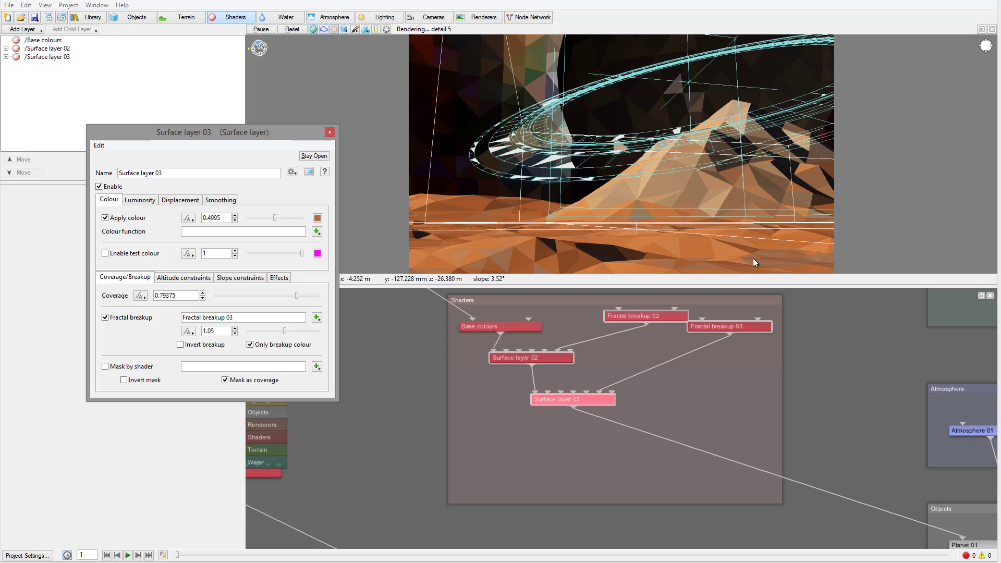
Render the scene to check the orange ground layer, and close the render and the layer settings
click(47, 17)
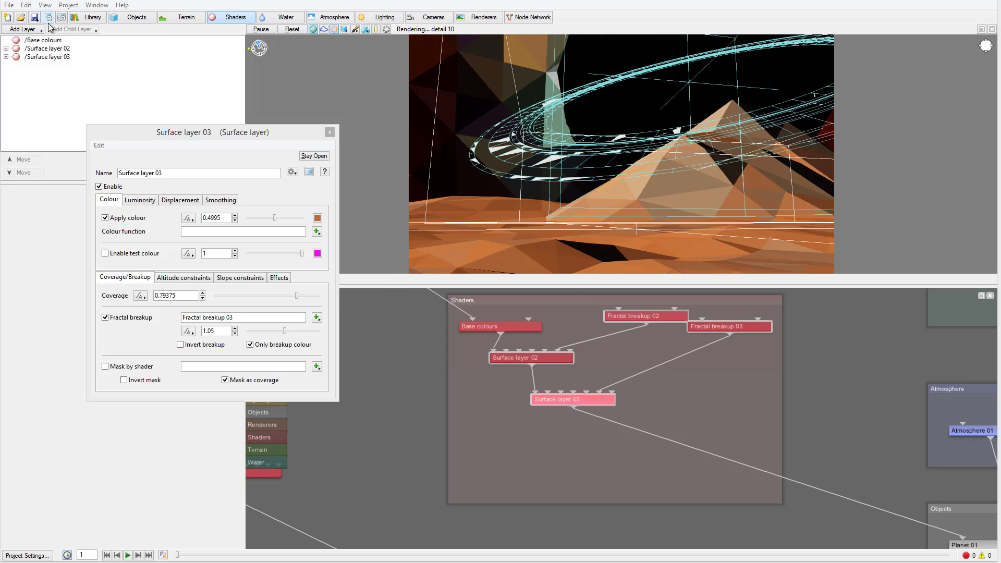
click(73, 40)
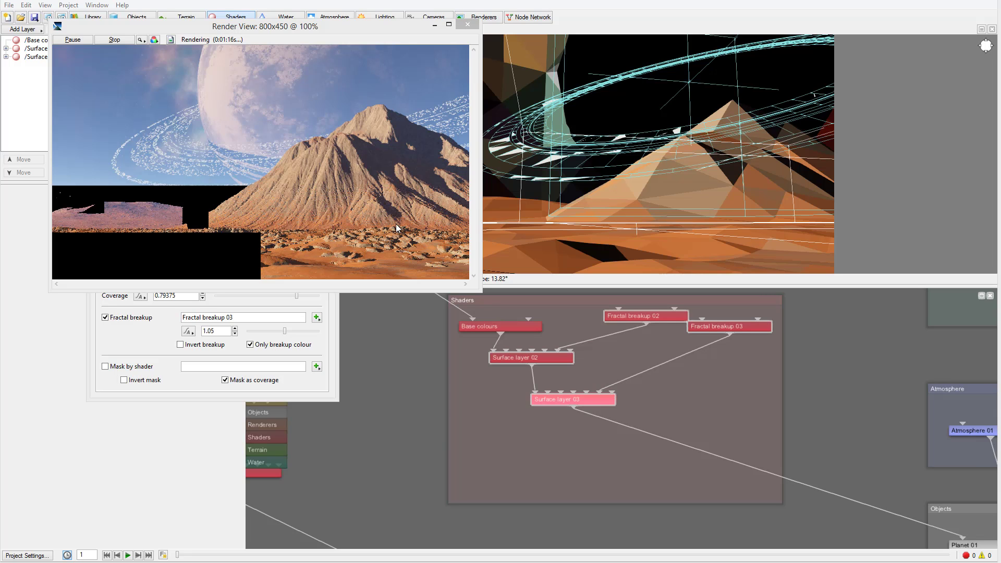
click(468, 26)
click(543, 182)
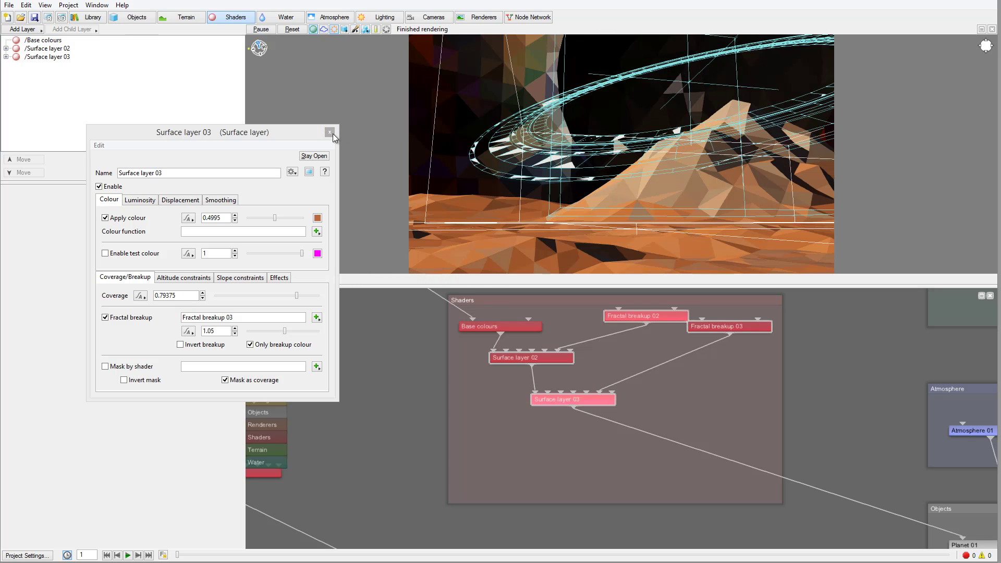
click(331, 133)
Add another surface layer shader with fractal breakup and wire it between Surface layer 03 and Planet 01
right_click(677, 377)
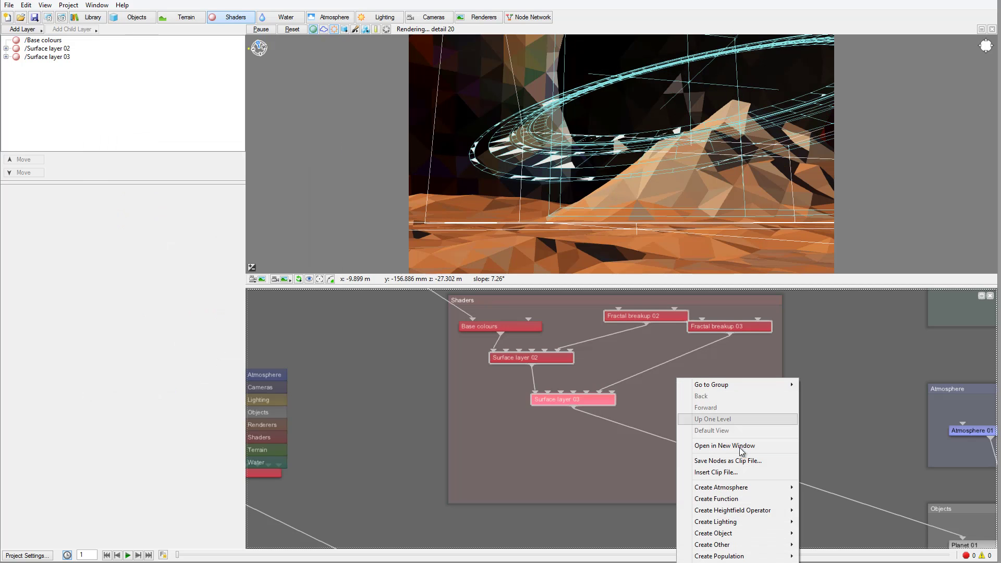
mouse_move(719, 562)
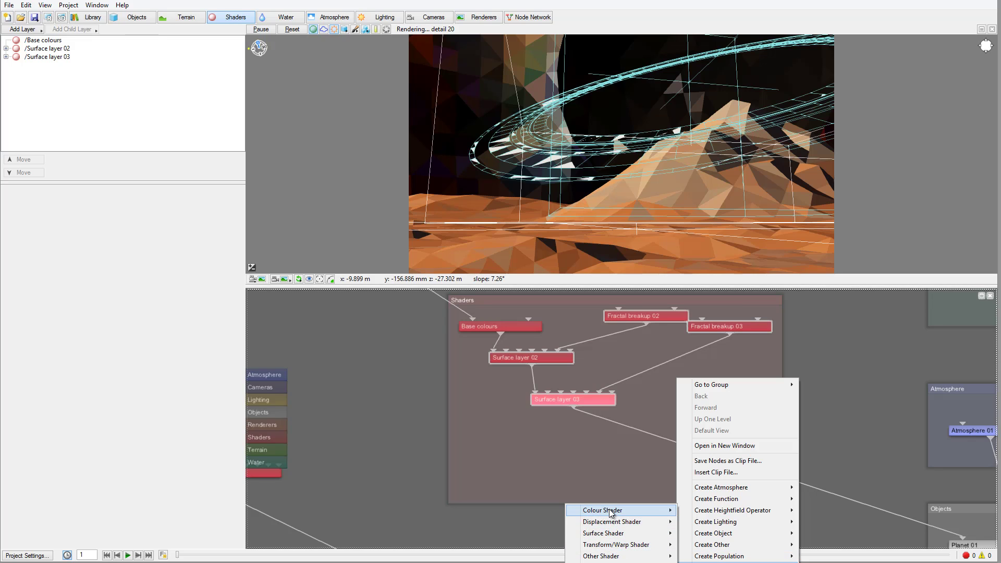
mouse_move(608, 533)
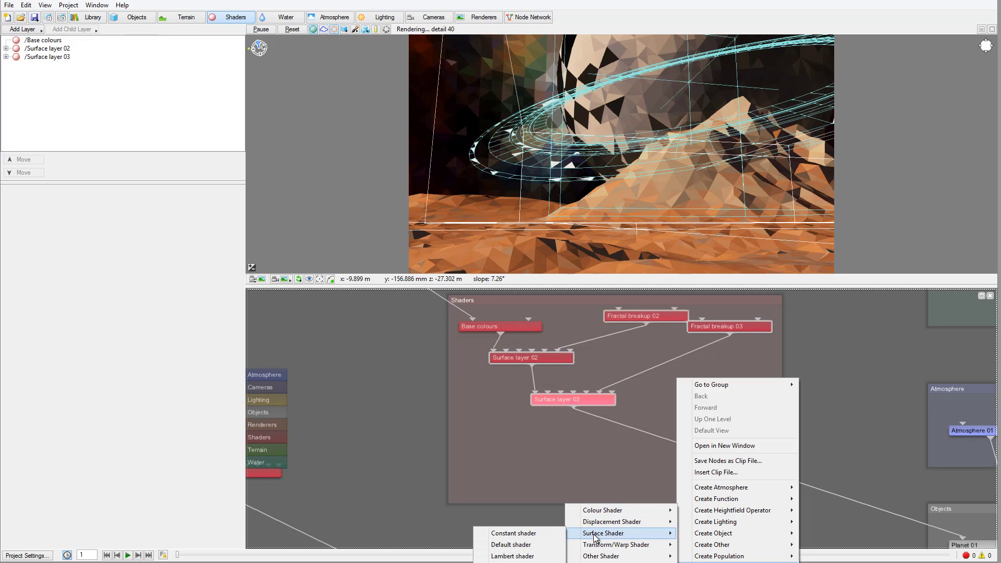
click(524, 546)
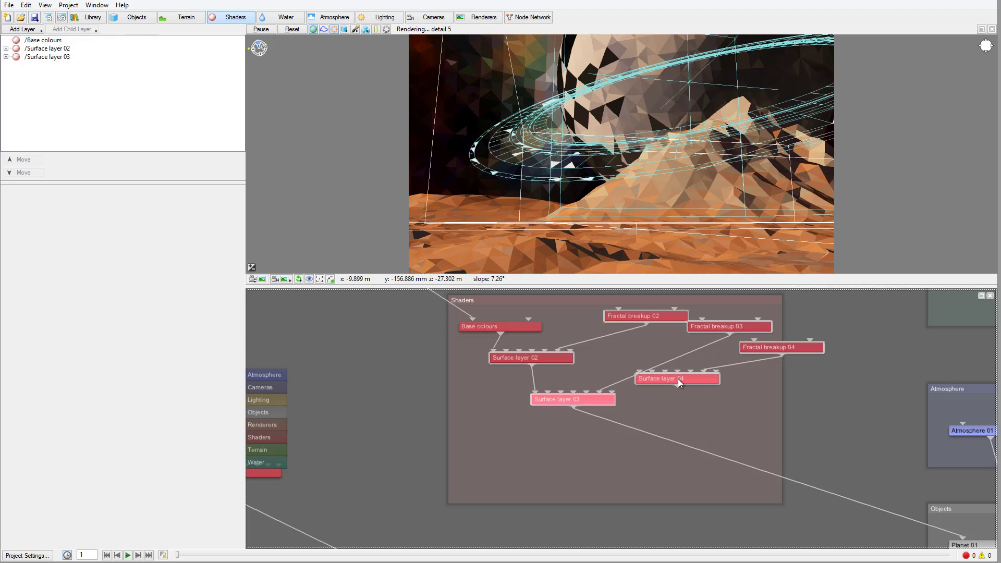
drag(678, 379, 646, 441)
drag(798, 349, 756, 373)
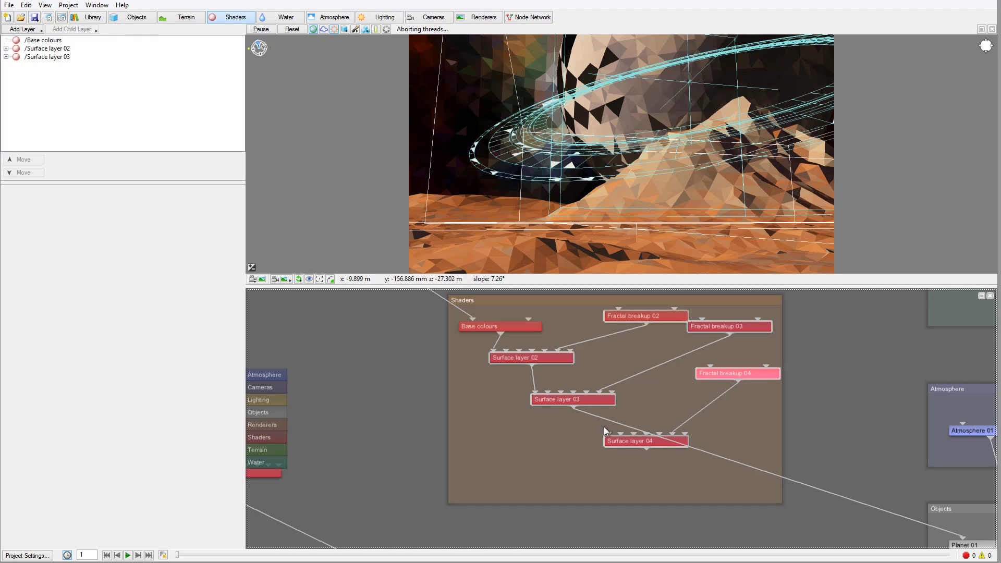
drag(573, 406, 963, 540)
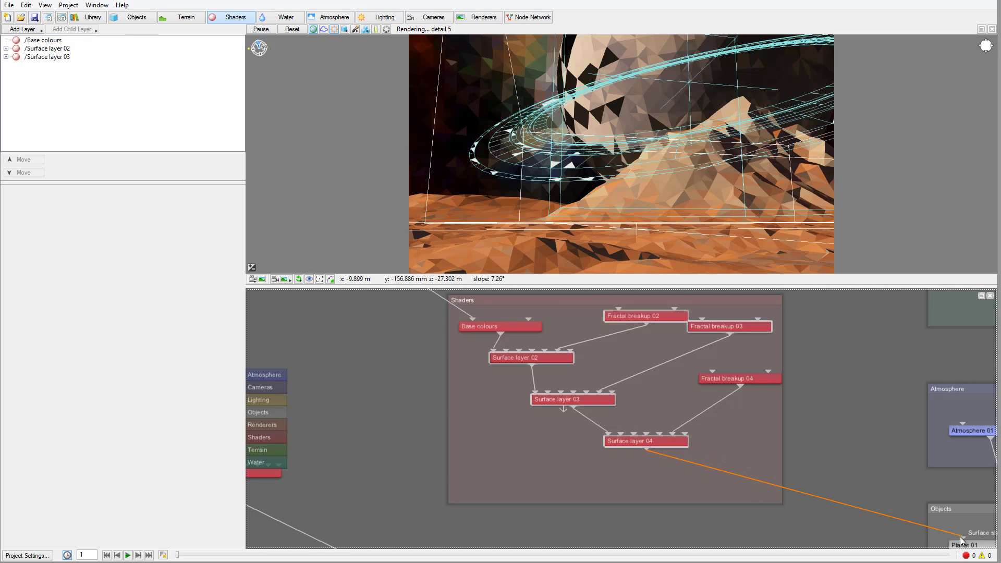
Reposition the Fractal breakup 04 and Surface layer 04 nodes within the Shaders group to space out the network
drag(722, 379, 722, 369)
click(662, 441)
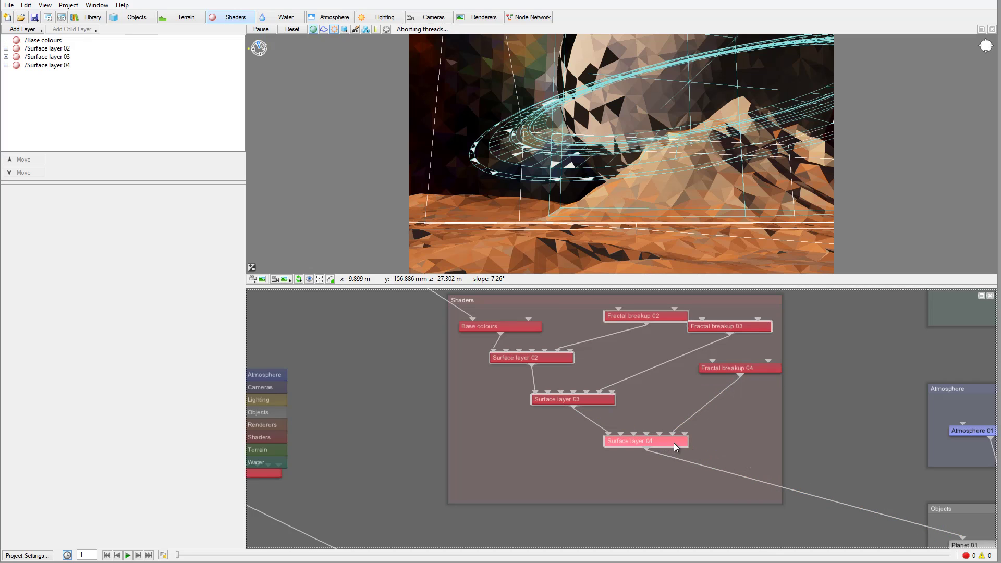
drag(673, 443, 695, 443)
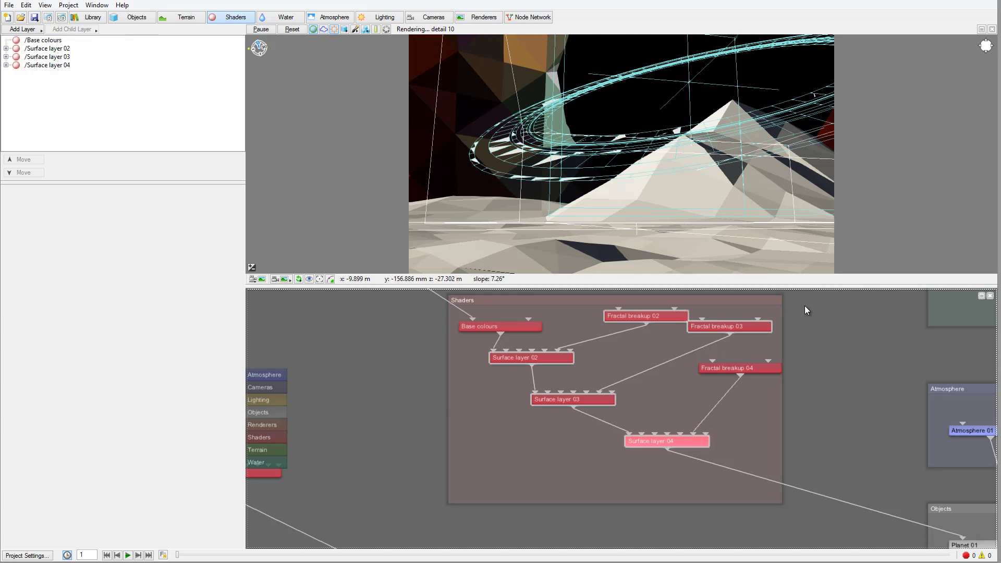
Create an image map shader in the node network and load flow.tif as its image
right_click(804, 306)
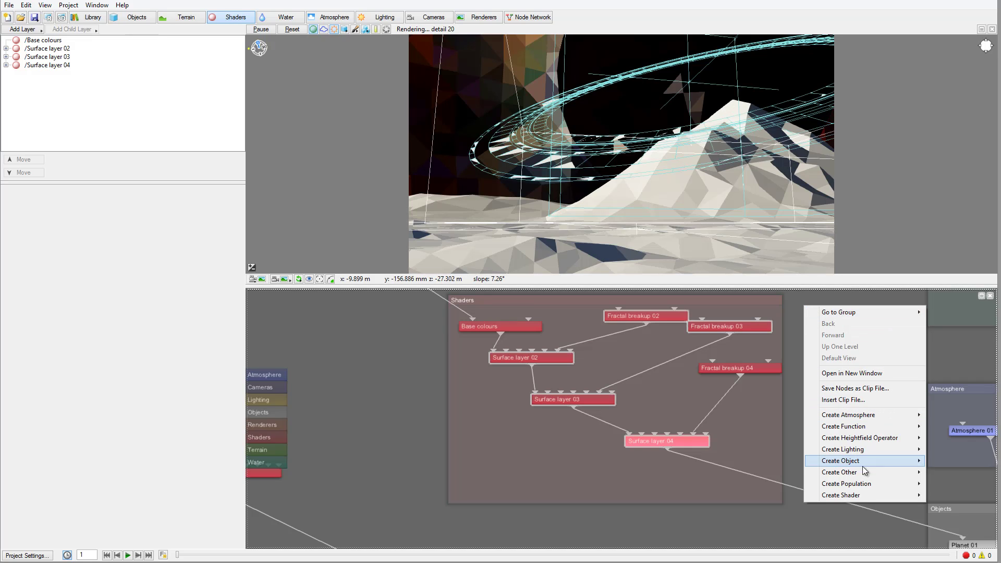
mouse_move(867, 498)
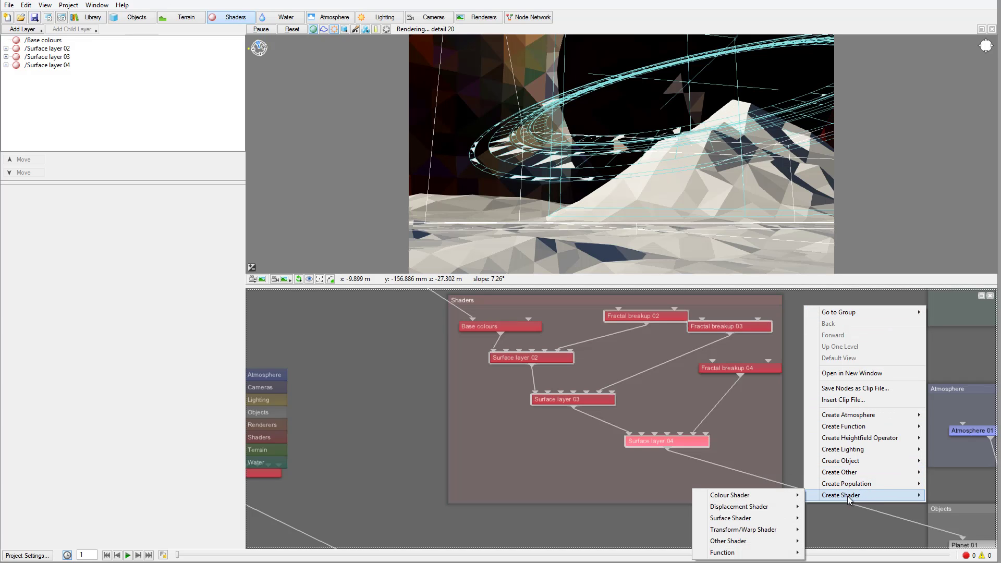
mouse_move(778, 496)
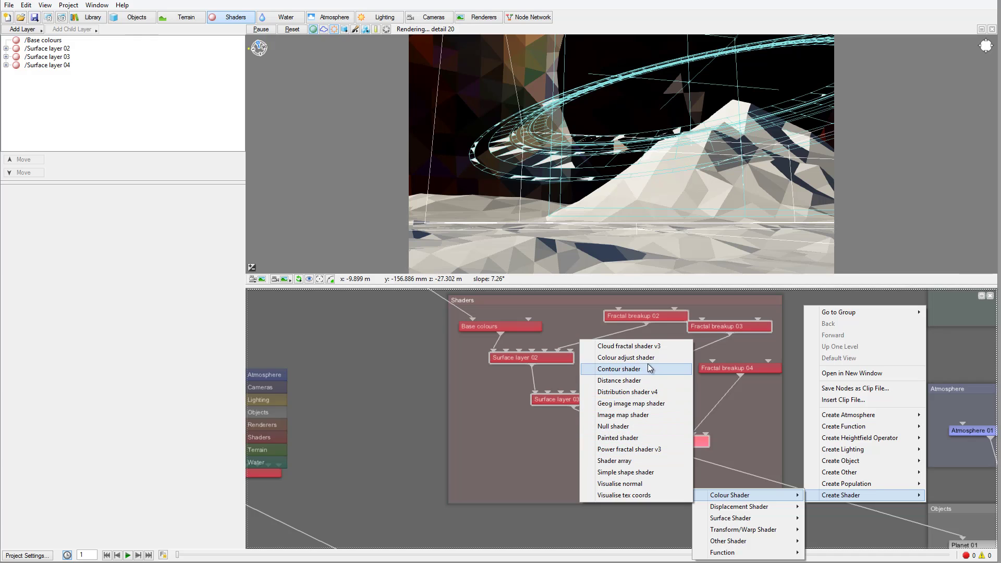
click(638, 416)
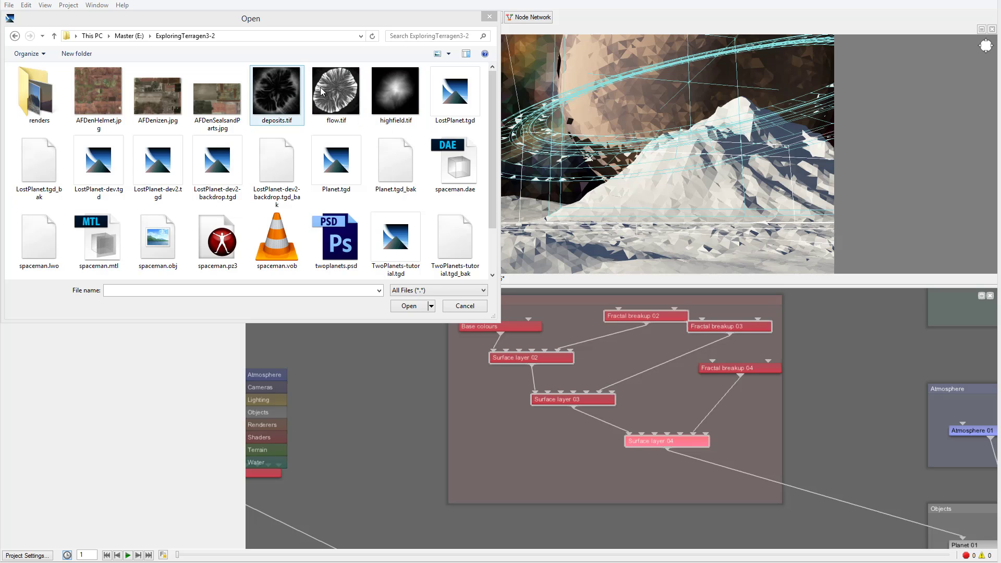
click(336, 93)
click(417, 309)
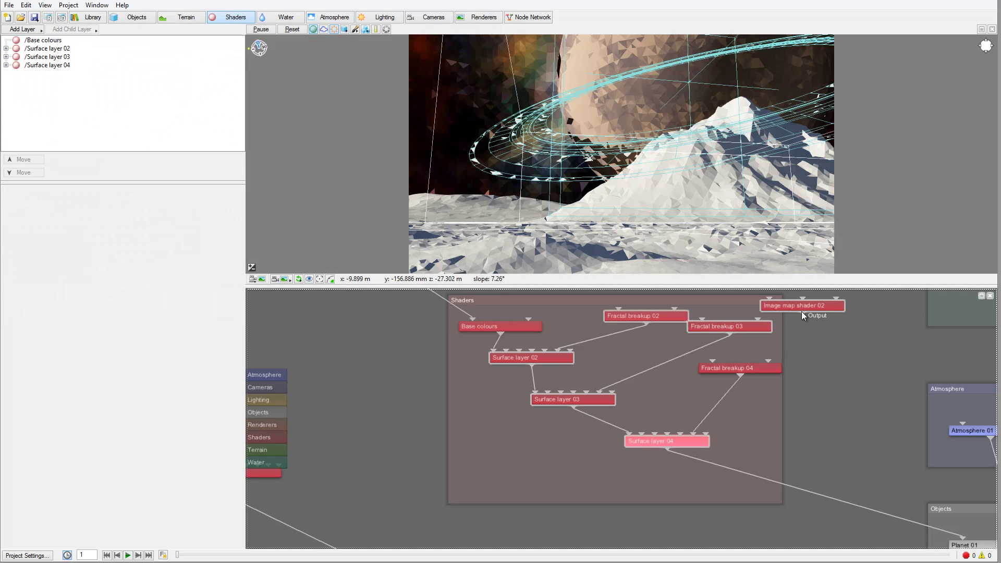
Wire Image map shader 02 into Surface layer 04's mask input and rearrange the connected nodes inside the Shaders group
drag(802, 311, 792, 388)
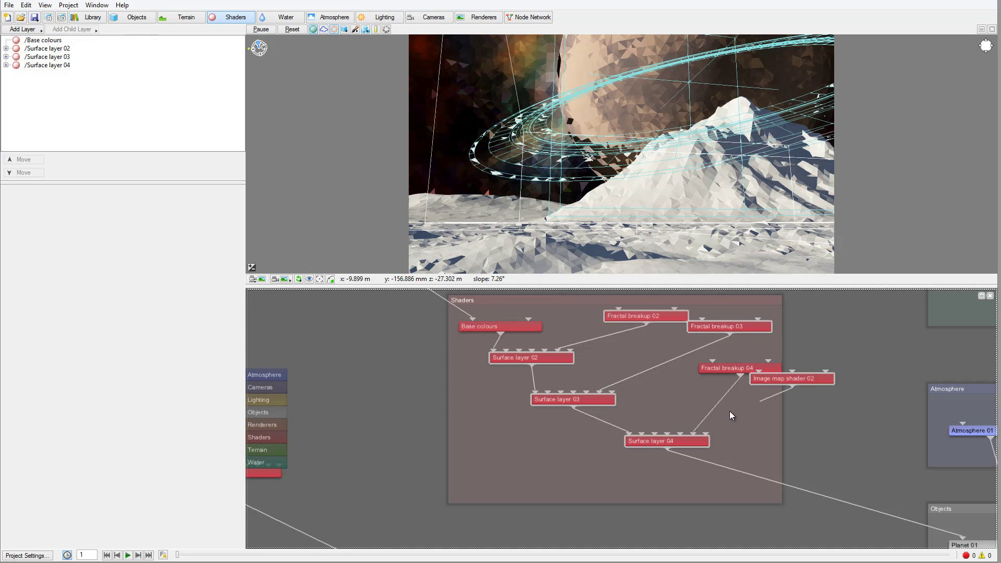
drag(732, 416, 610, 455)
drag(787, 379, 760, 412)
drag(752, 369, 721, 378)
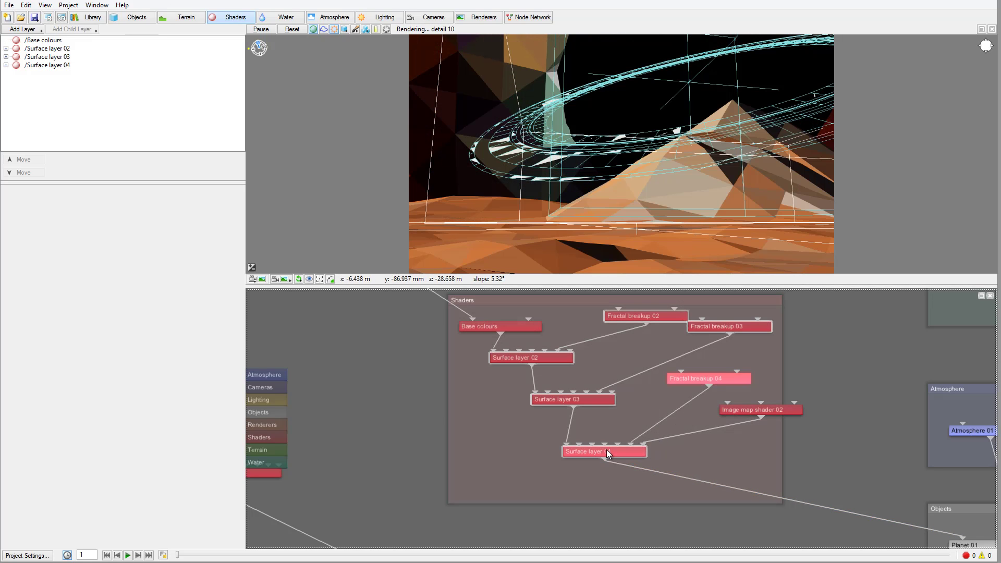
Enable Surface layer 04's test colour and view the mountain from above to check the masked coverage
double_click(606, 450)
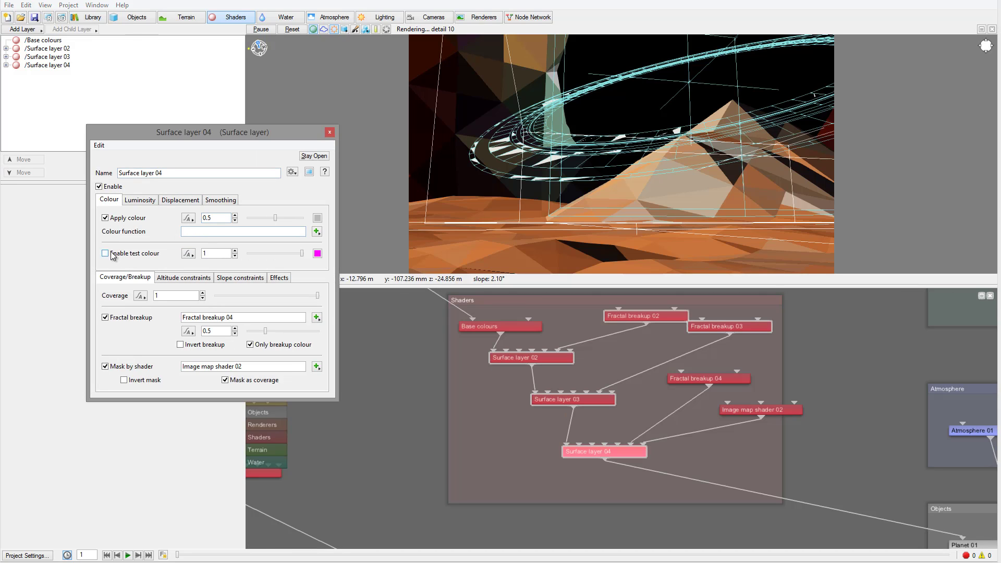
click(105, 254)
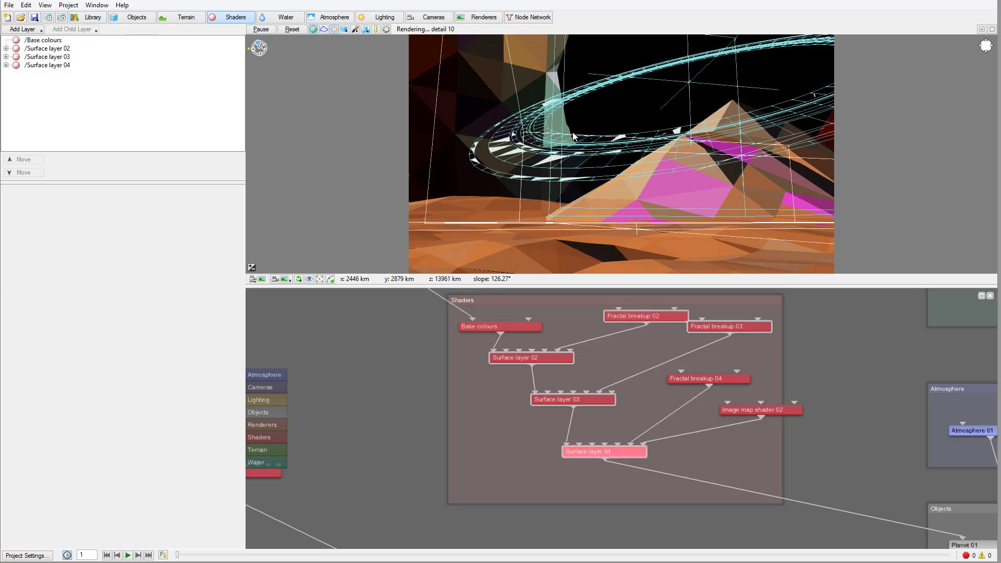
alt+drag(614, 147, 778, 258)
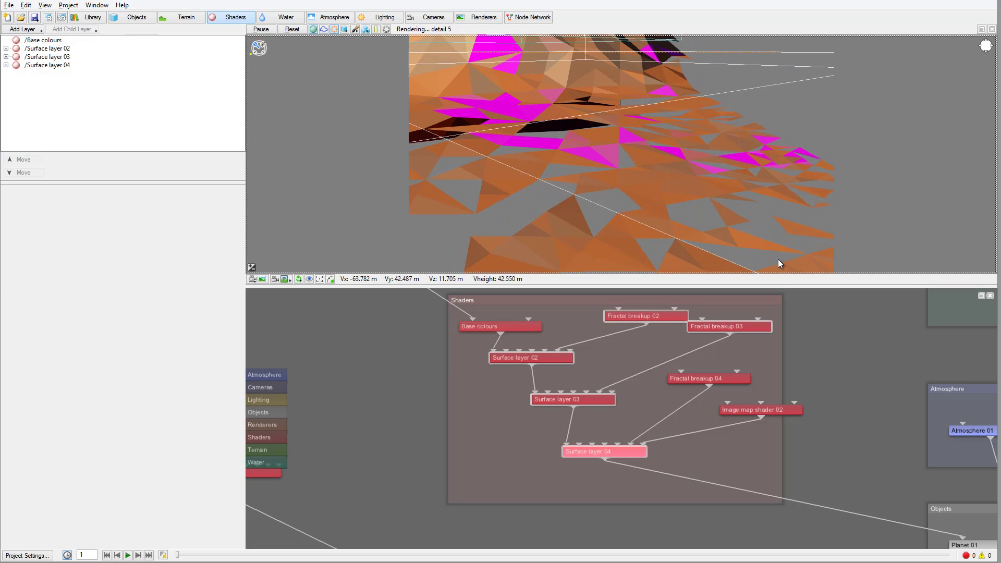
alt+drag(743, 152, 543, 173)
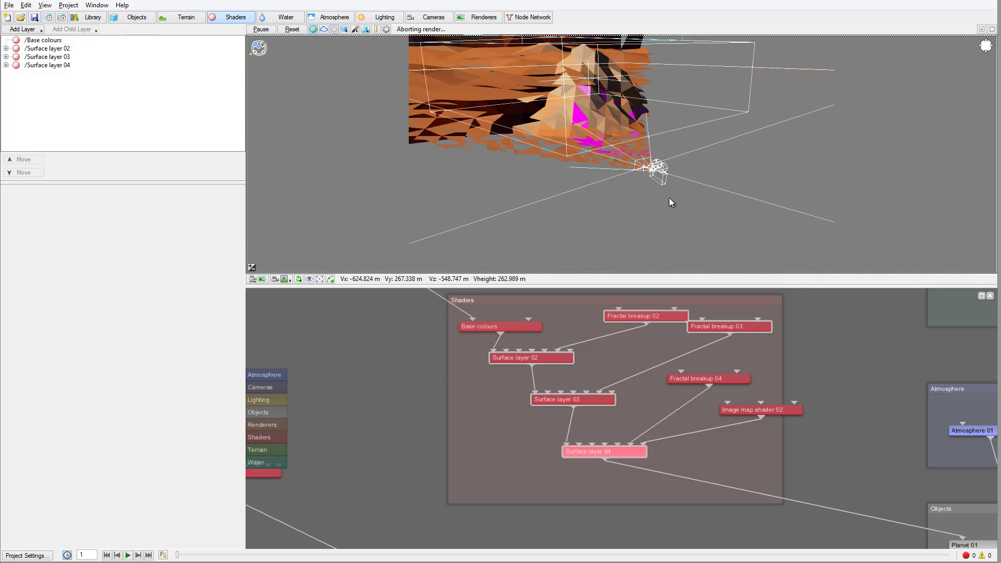
alt+drag(668, 202, 648, 240)
drag(587, 200, 605, 172)
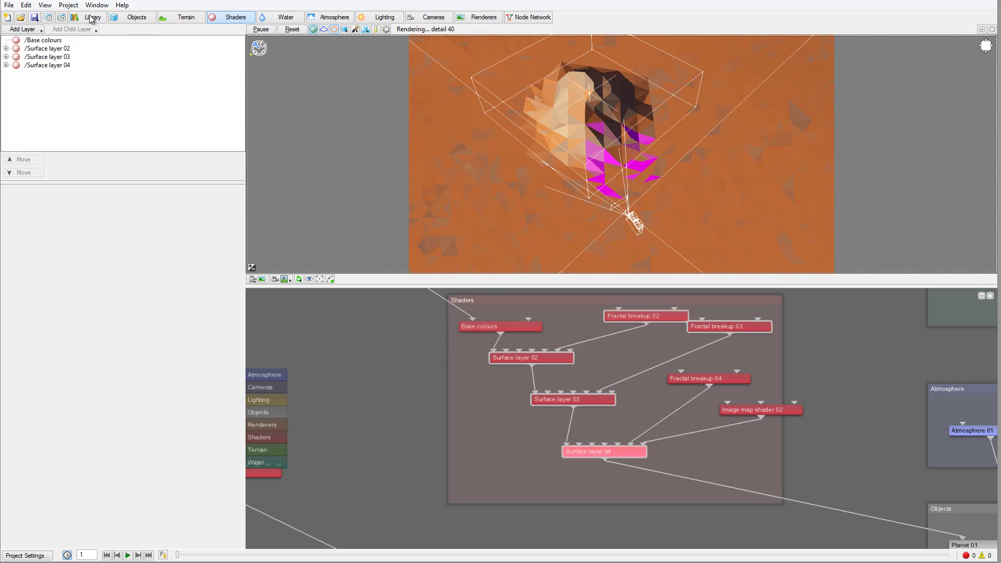
Examine the location settings of Heightfield shader 01 in the terrain
click(130, 18)
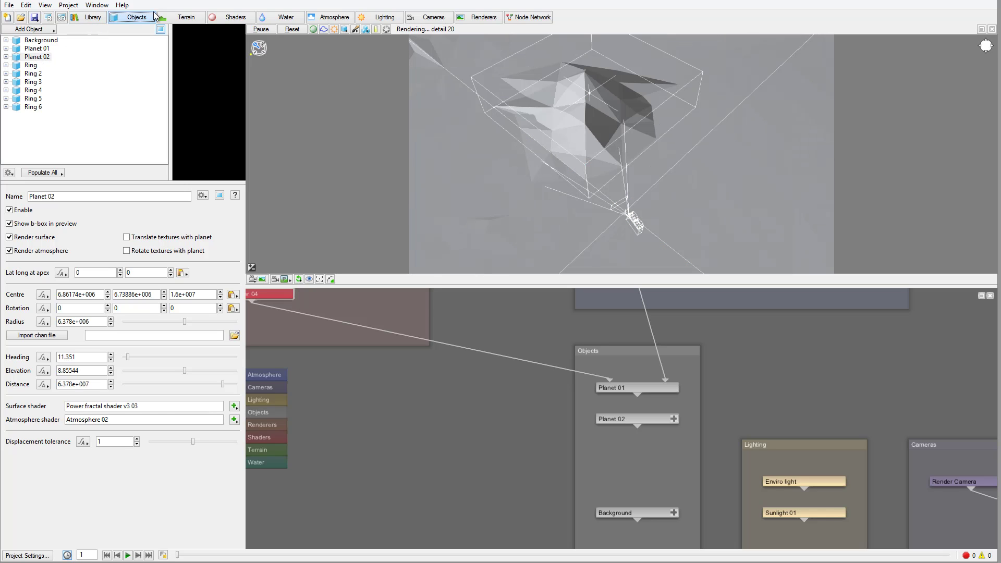
click(172, 17)
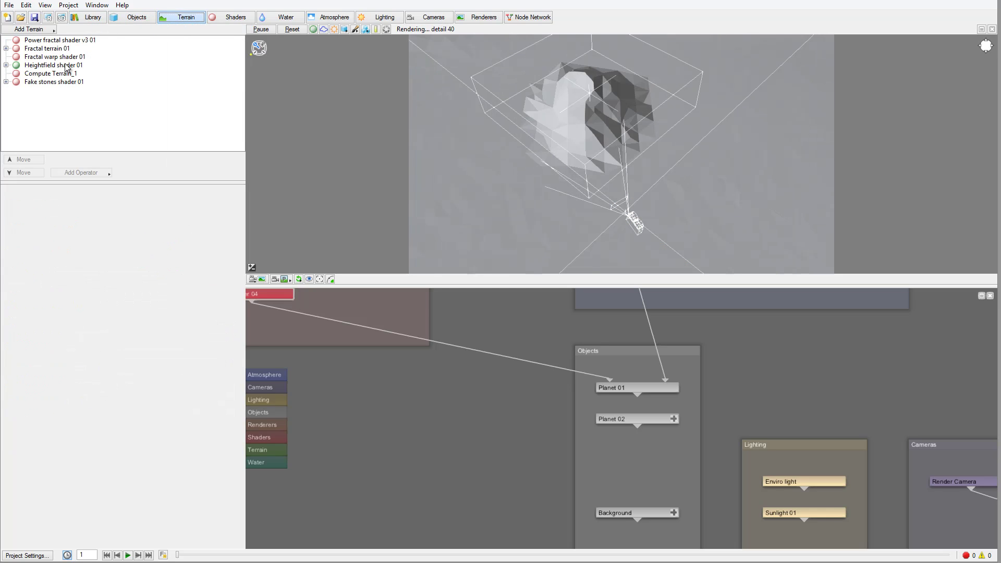
click(67, 65)
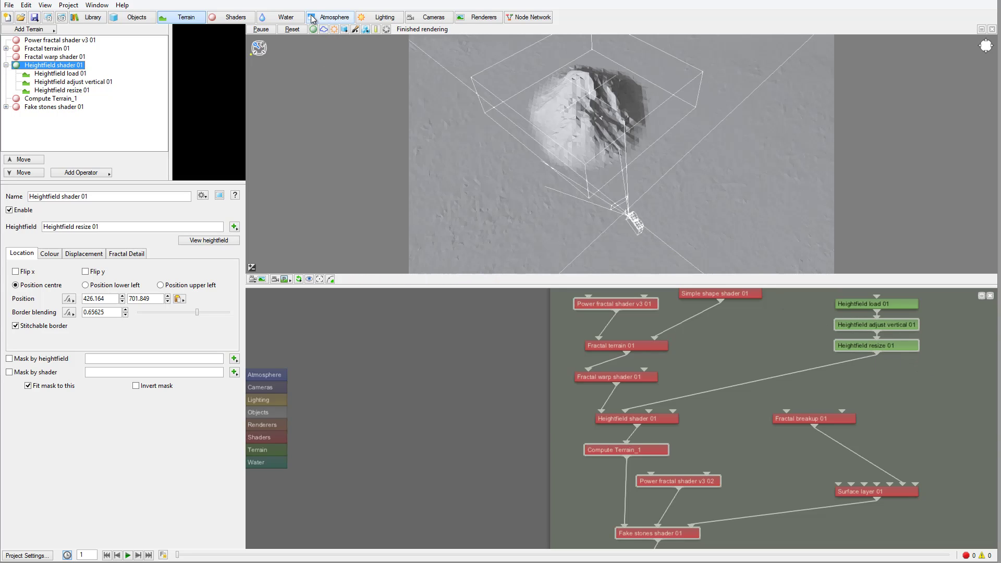
Rename Surface layer 04 as Mountain
click(213, 18)
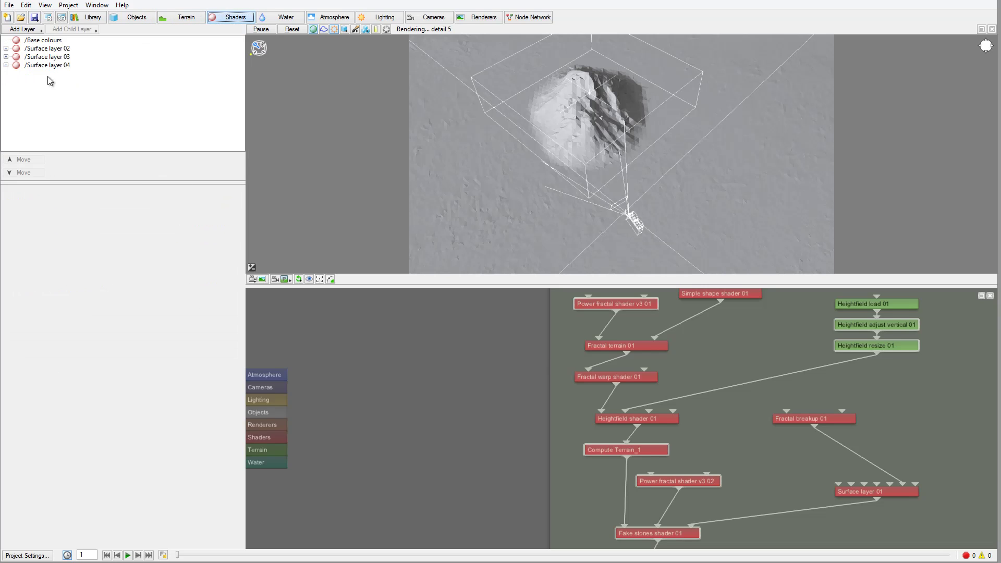
click(47, 66)
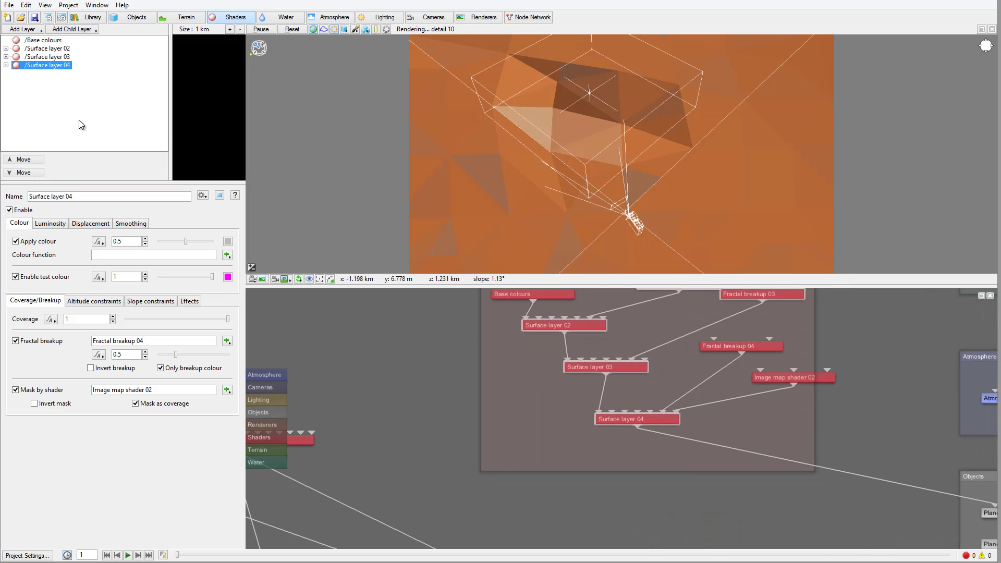
click(100, 196)
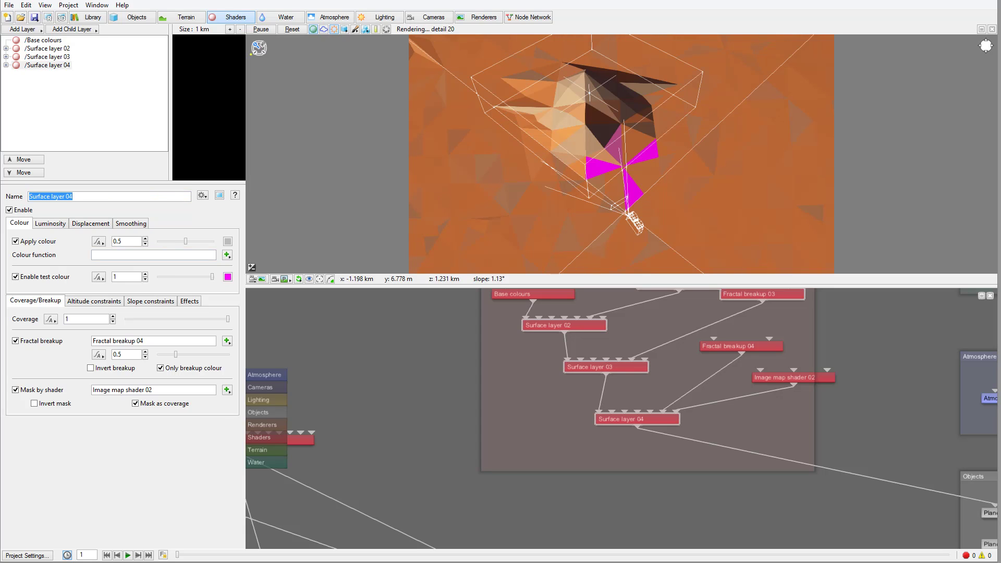
text(Mountain)
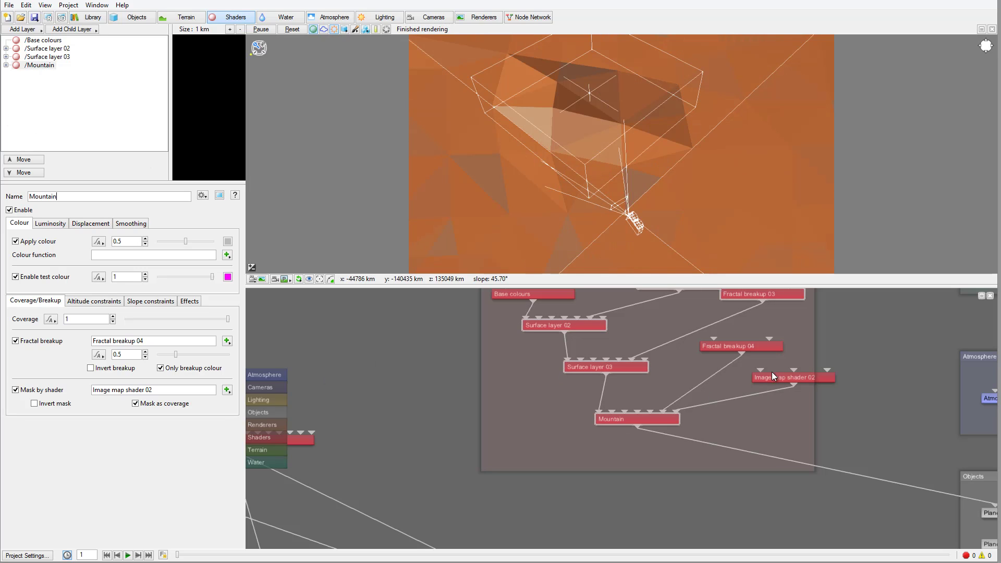
Move Image map shader 02 beneath Fractal breakup 04 and copy Heightfield shader 01's position, 426.164 and 701.849, into it
drag(797, 374, 744, 384)
double_click(739, 389)
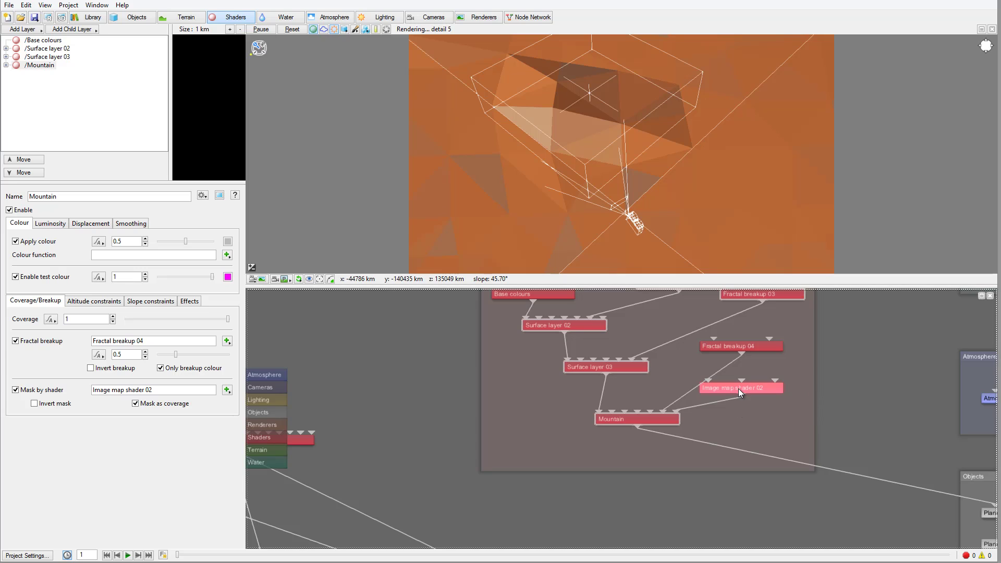
drag(211, 156, 279, 54)
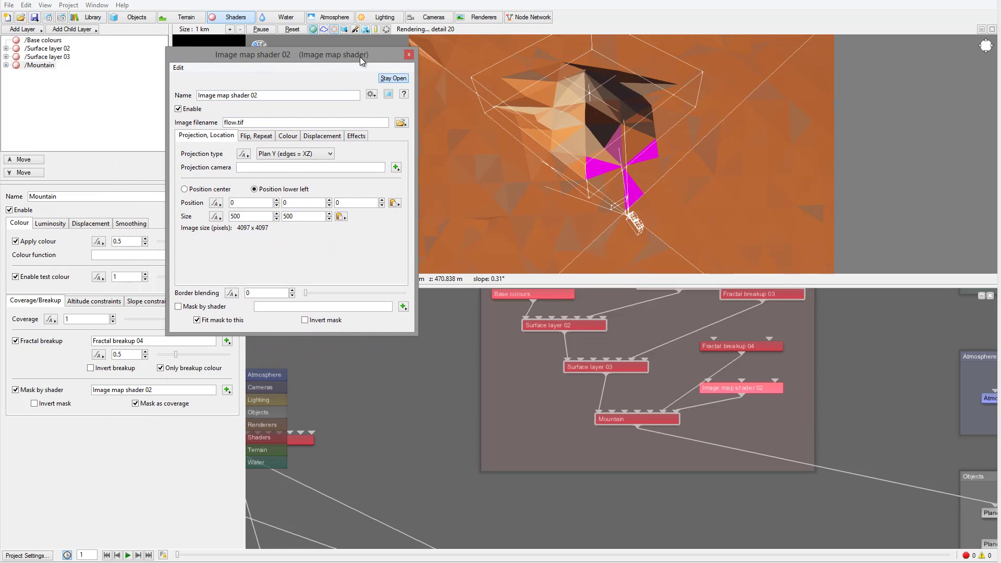
drag(343, 56, 390, 56)
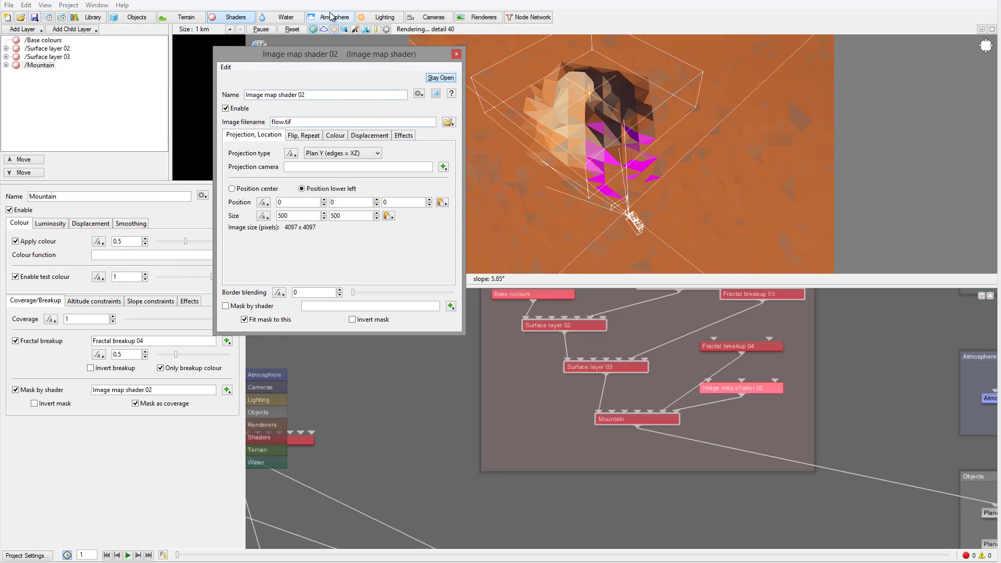
click(168, 19)
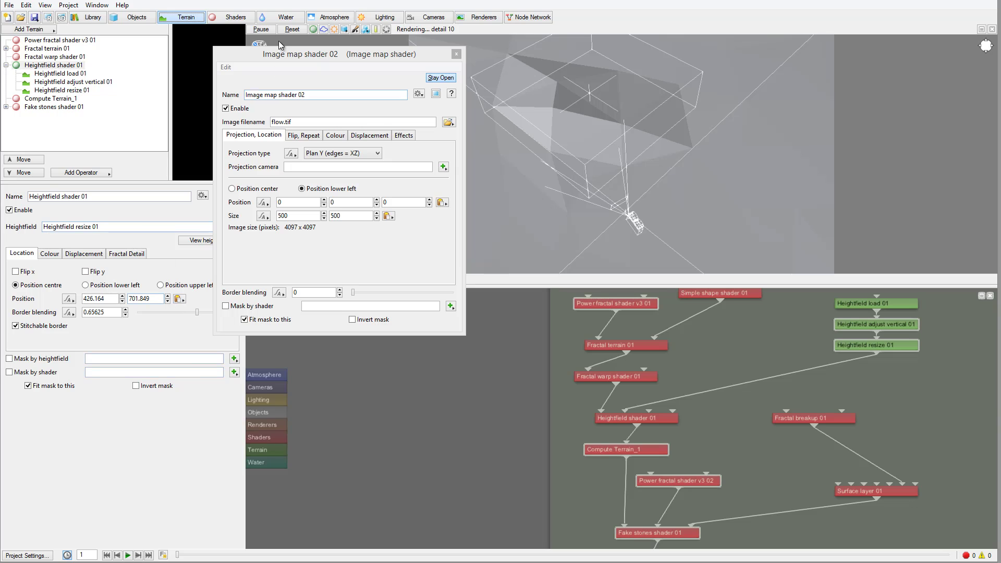
drag(290, 58, 334, 76)
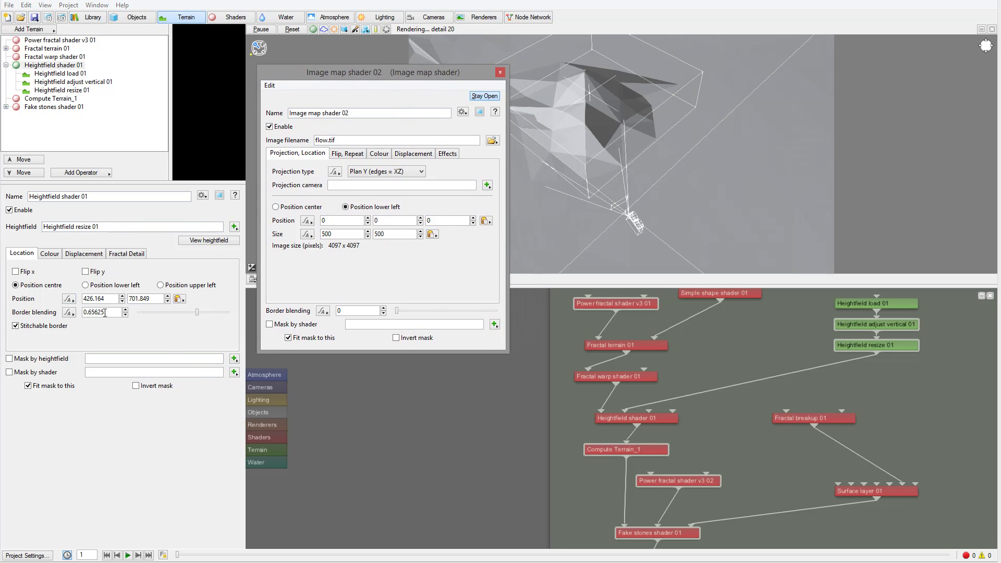
click(180, 299)
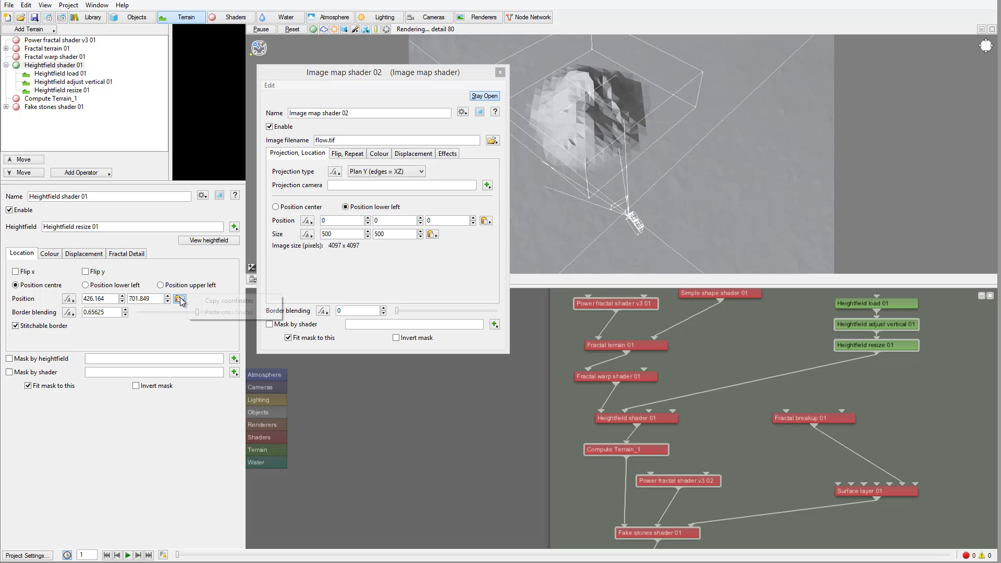
click(485, 220)
click(526, 234)
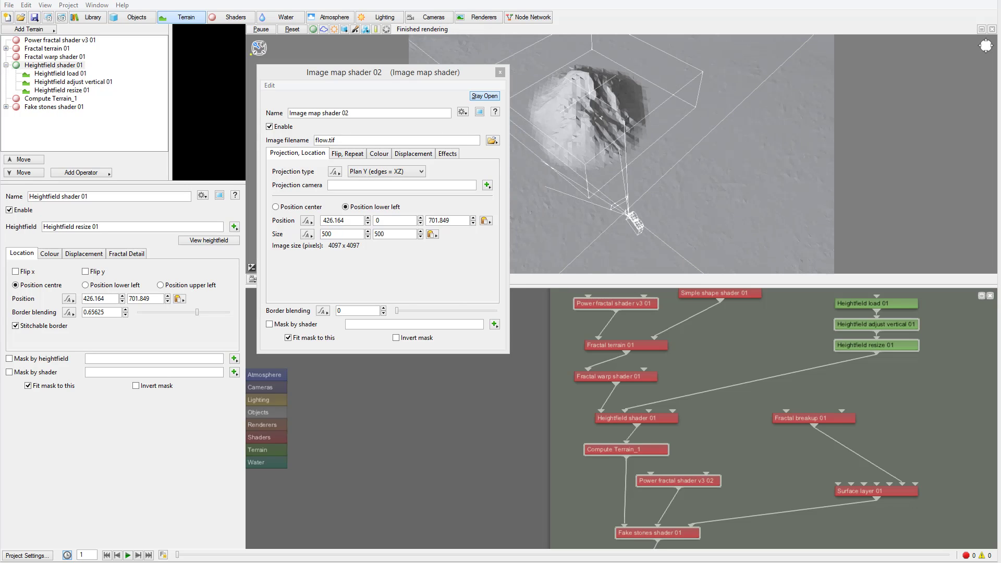
Set Image map shader 02's size to 1000 by 1000 to match Heightfield resize 01, and position it by its center
double_click(874, 346)
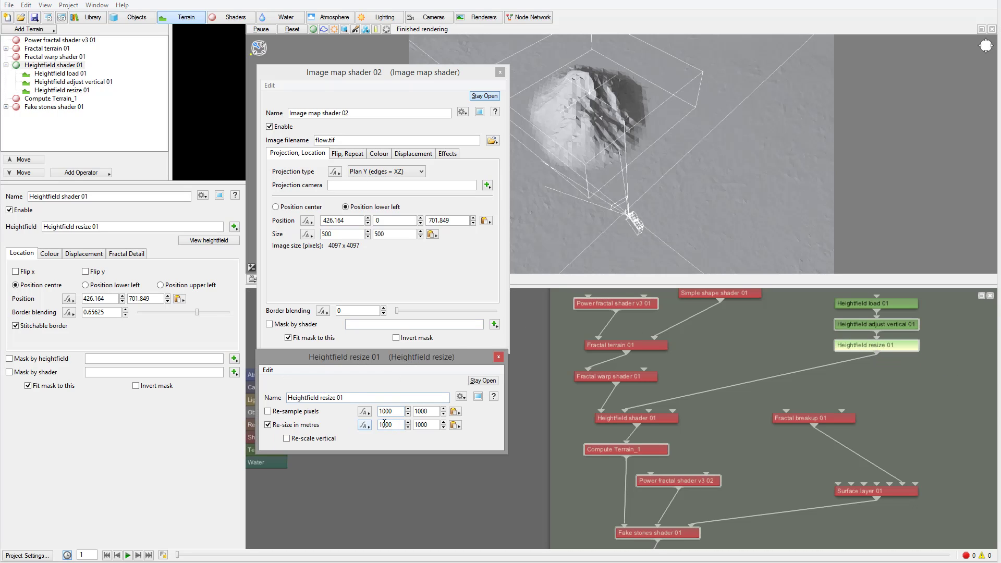
click(498, 357)
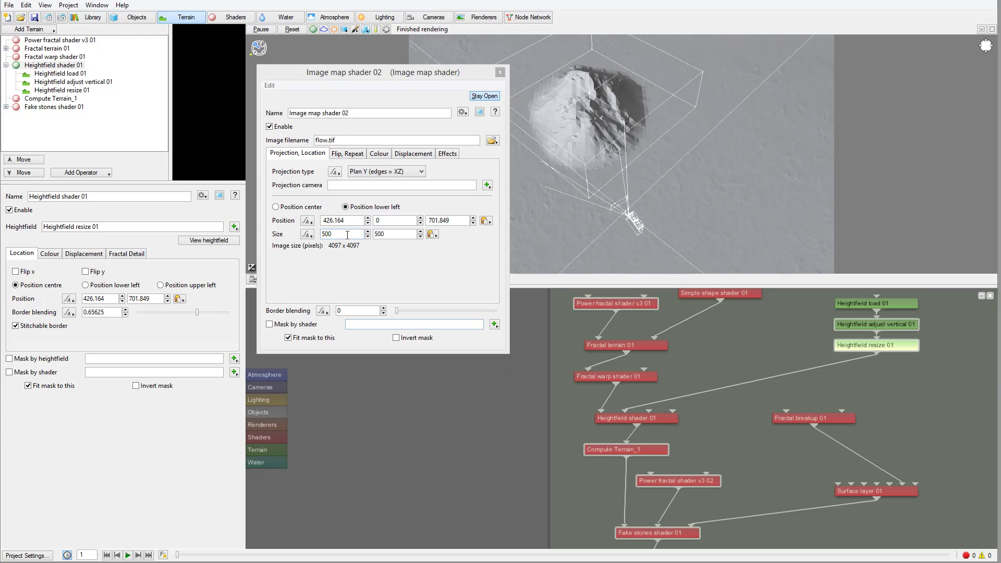
text(100)
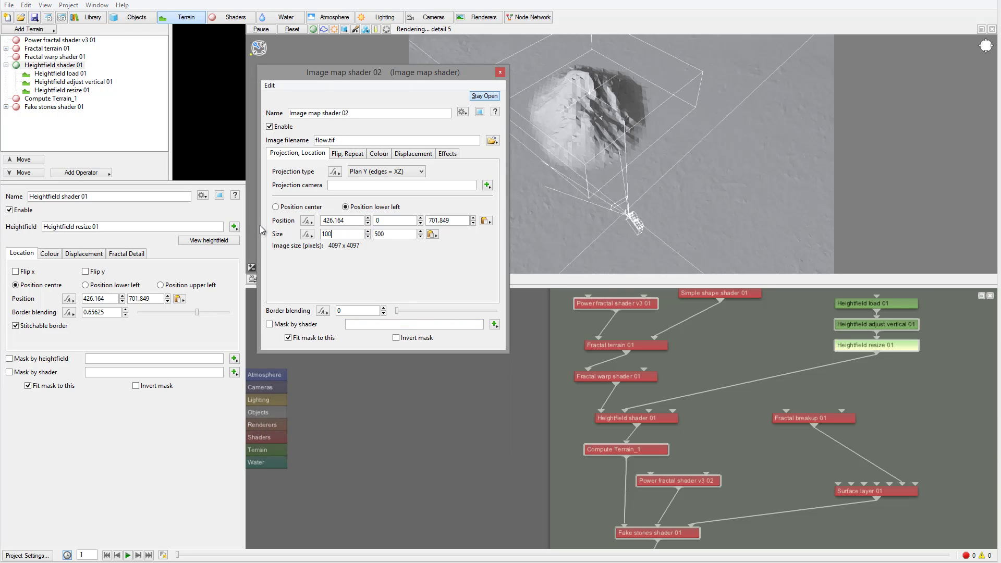
text(0)
key(Tab)
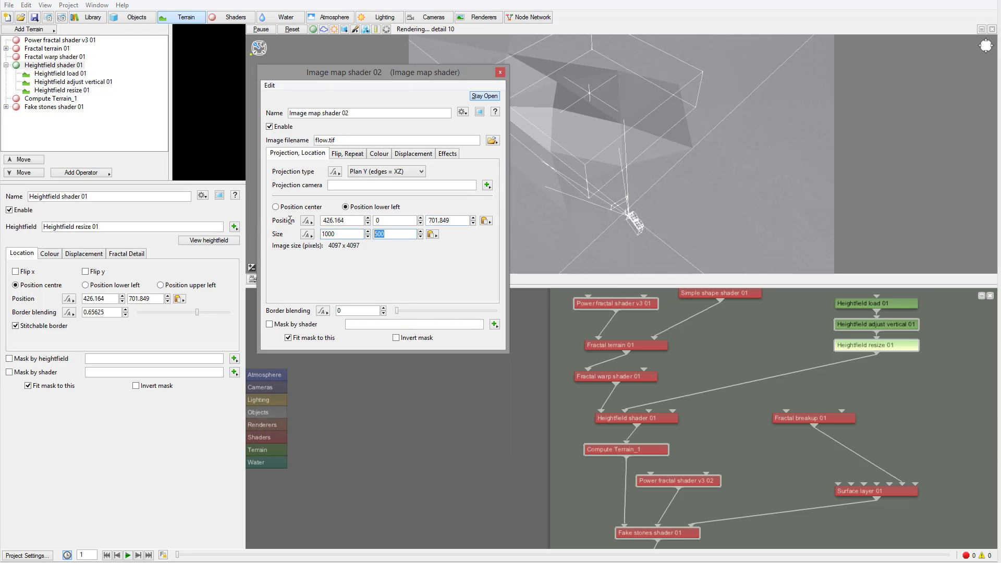
text(1000)
click(276, 207)
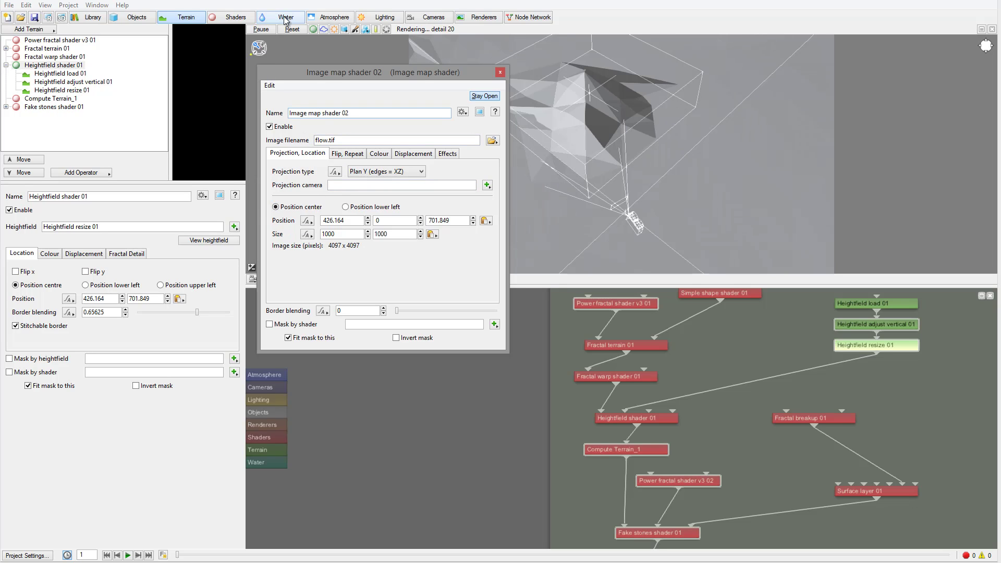
Return to the shader layers, check Image map shader 02's flip, repeat, colour and location settings, and close its window
click(232, 18)
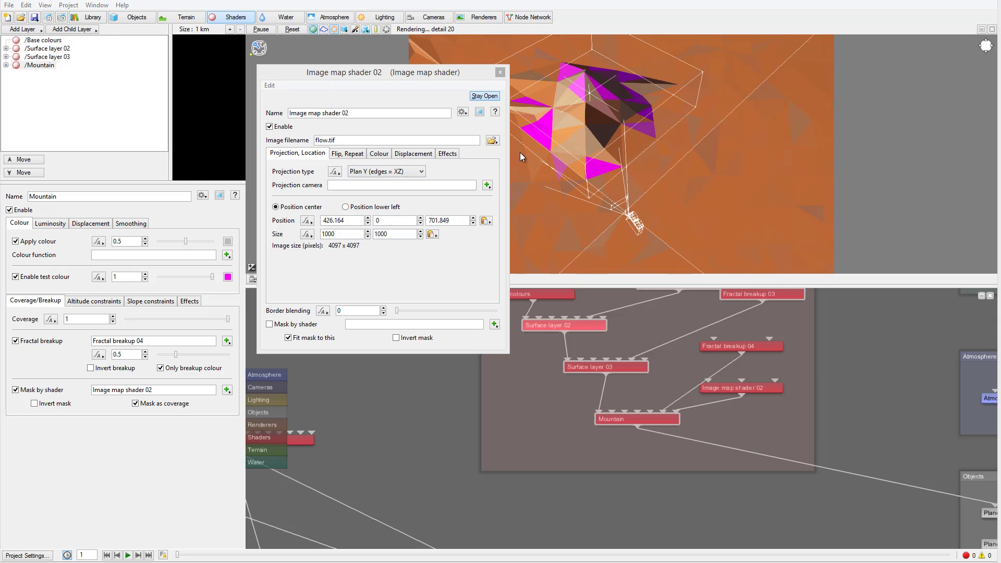
click(347, 153)
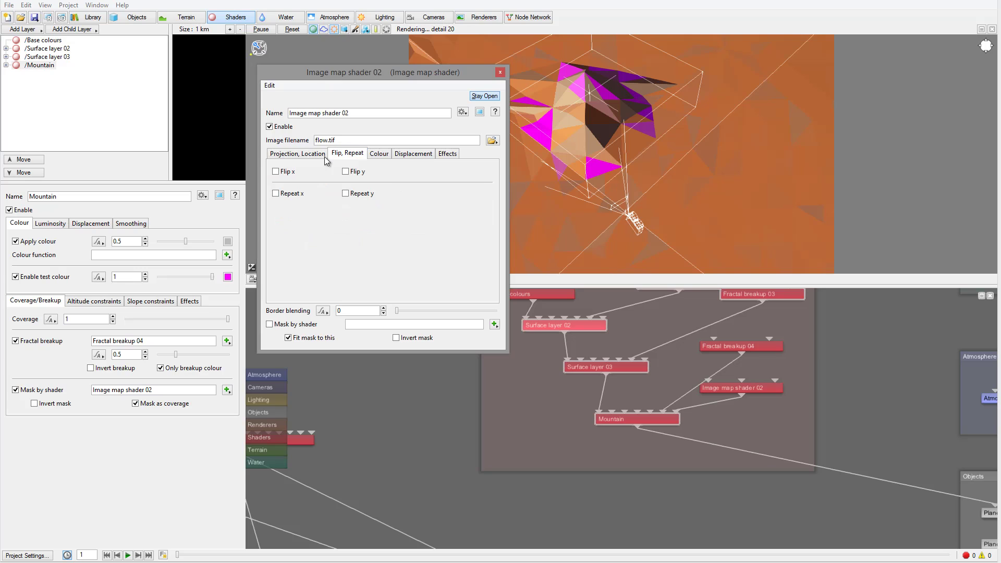
click(379, 156)
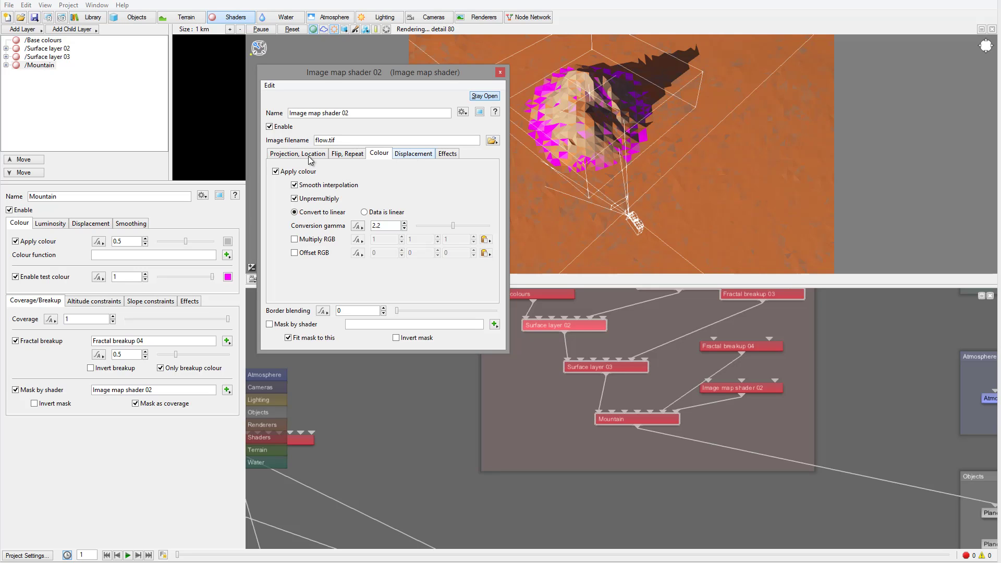
click(285, 154)
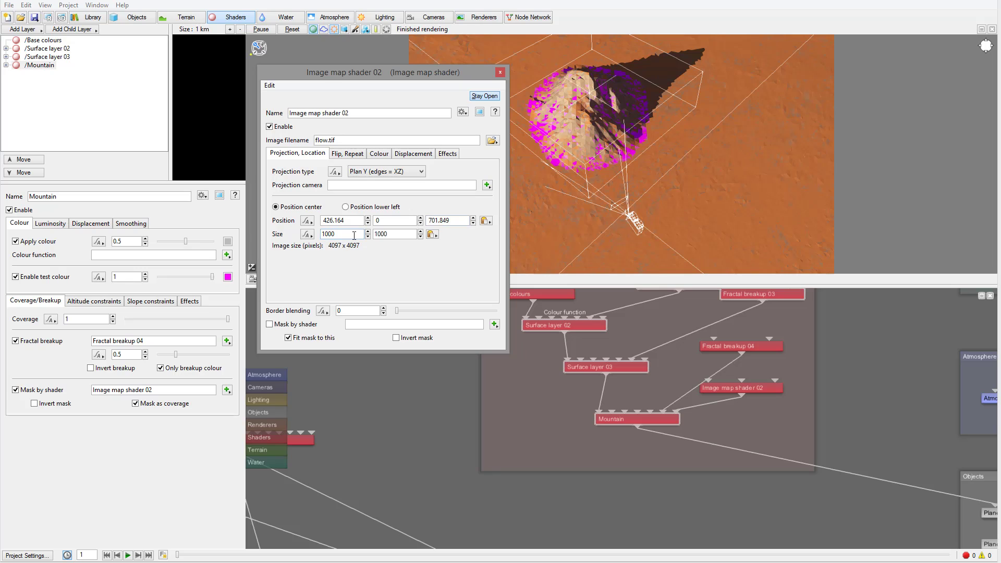
click(500, 73)
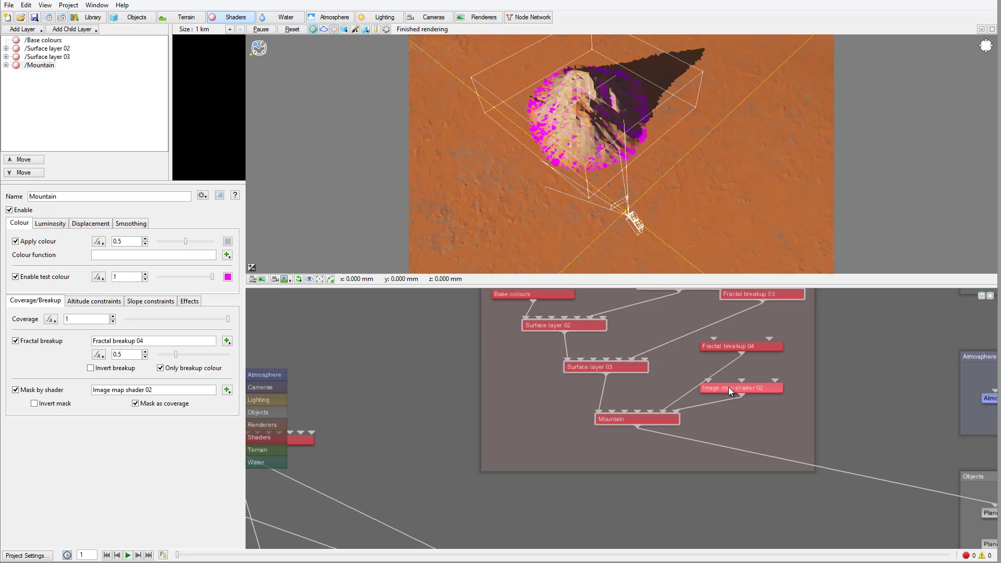
Open the Mountain surface layer's settings and enable its minimum altitude limit
double_click(644, 421)
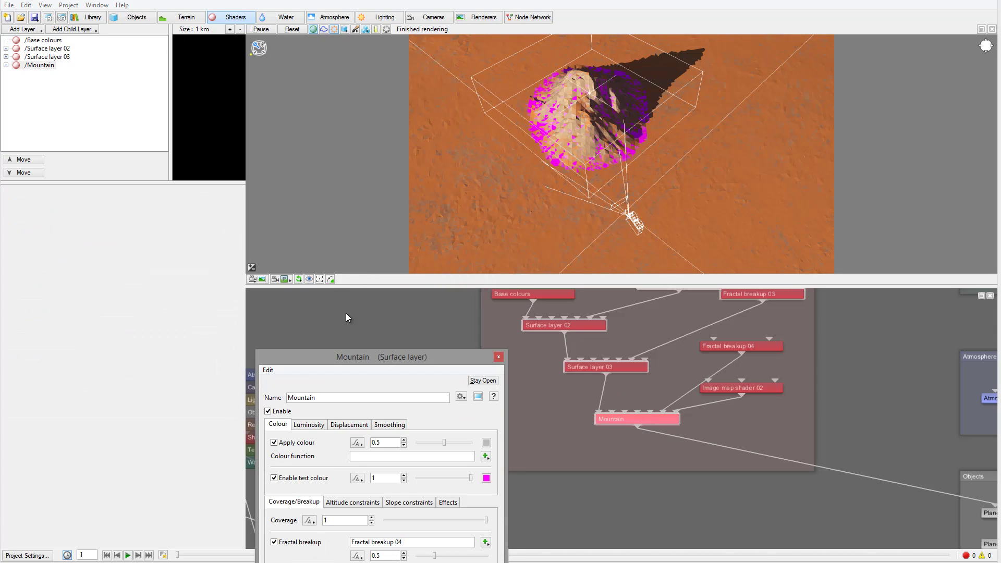
drag(370, 358, 265, 140)
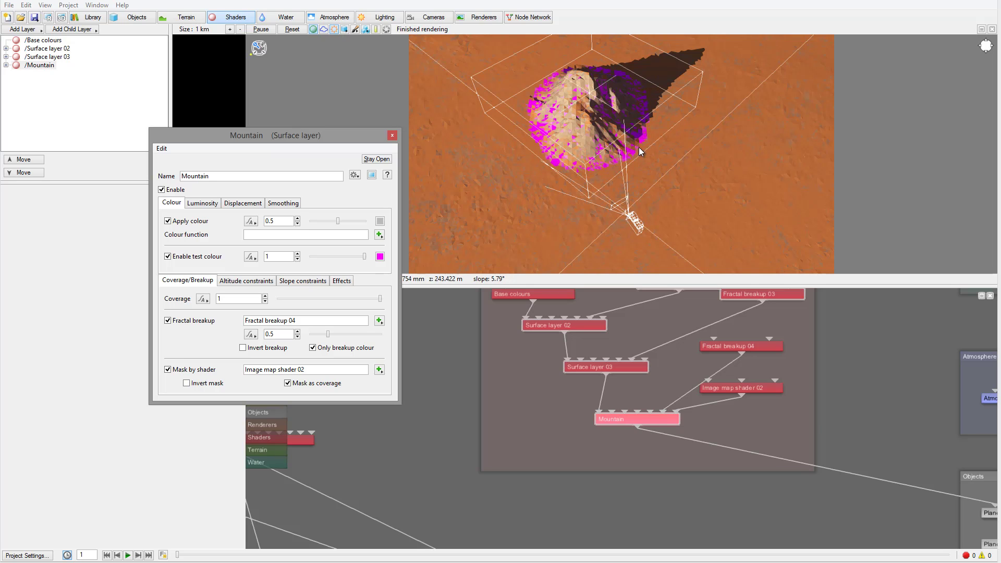
click(236, 282)
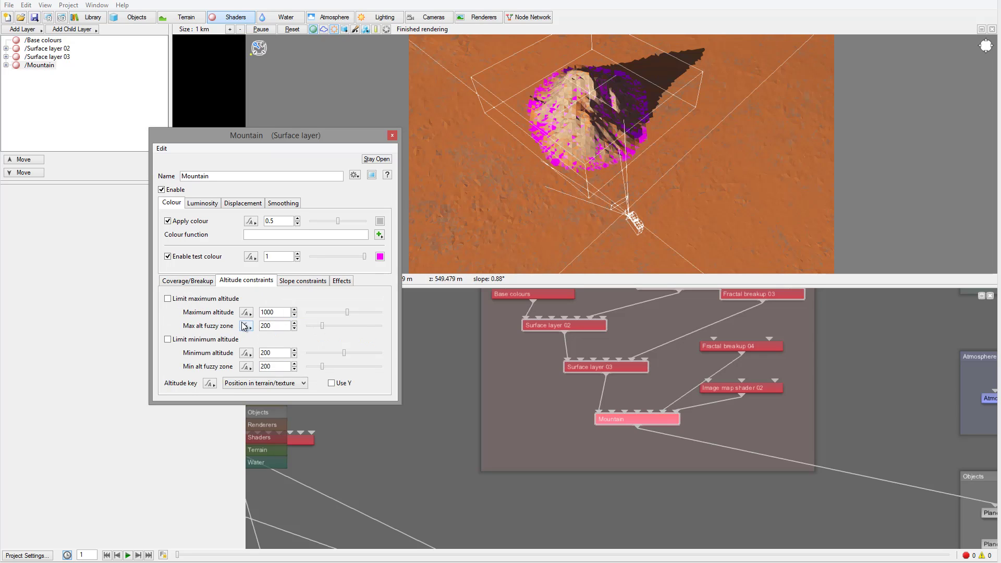
click(168, 339)
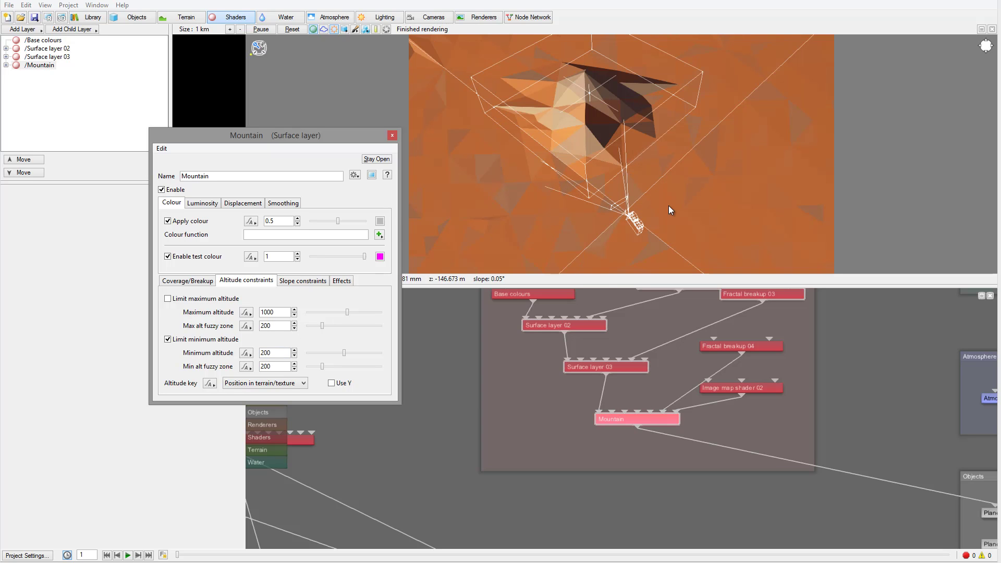
Switch the 3D preview to the render camera's view of the mountain
alt+drag(727, 156, 699, 126)
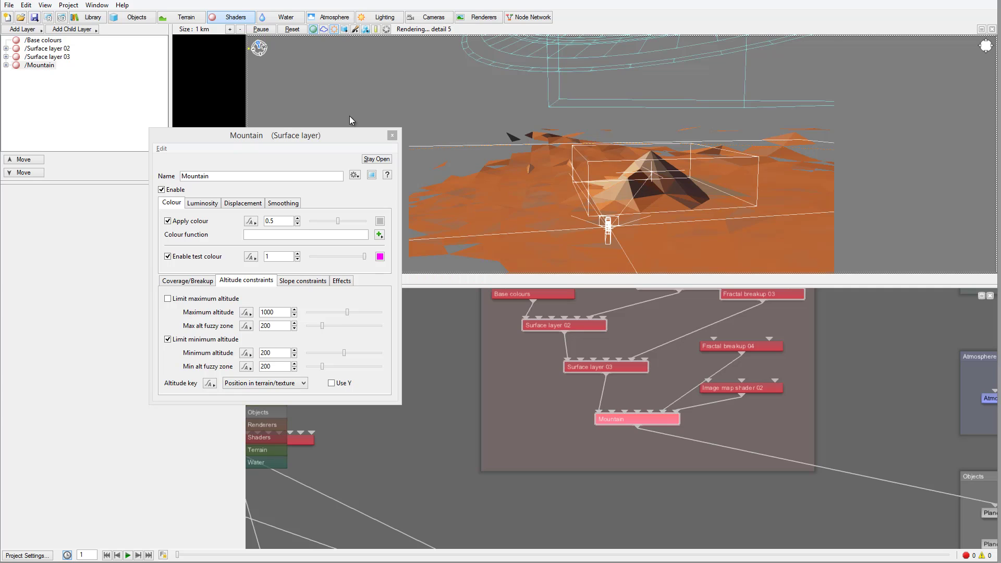
drag(338, 136, 266, 143)
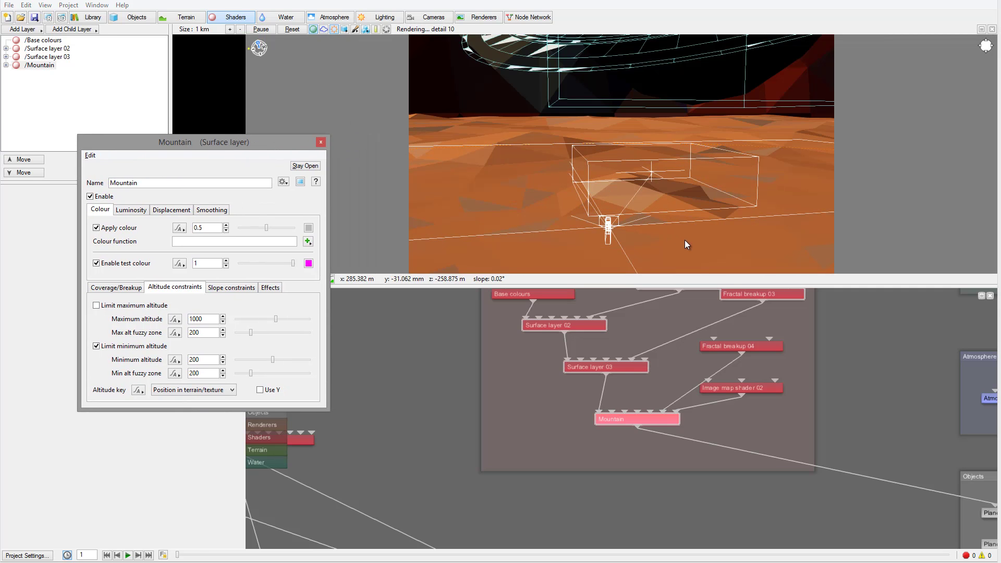
alt+drag(684, 240, 704, 228)
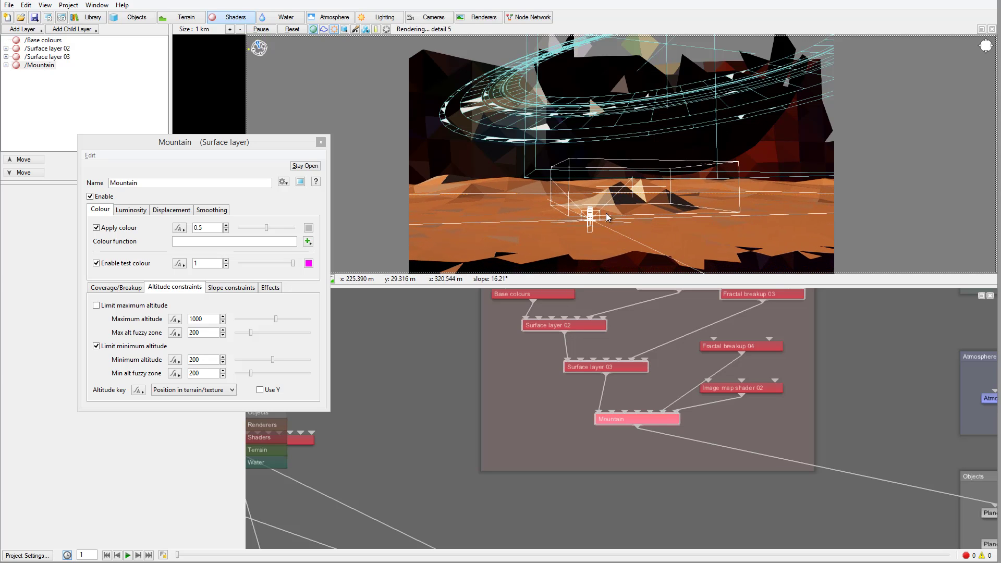
drag(277, 144, 198, 153)
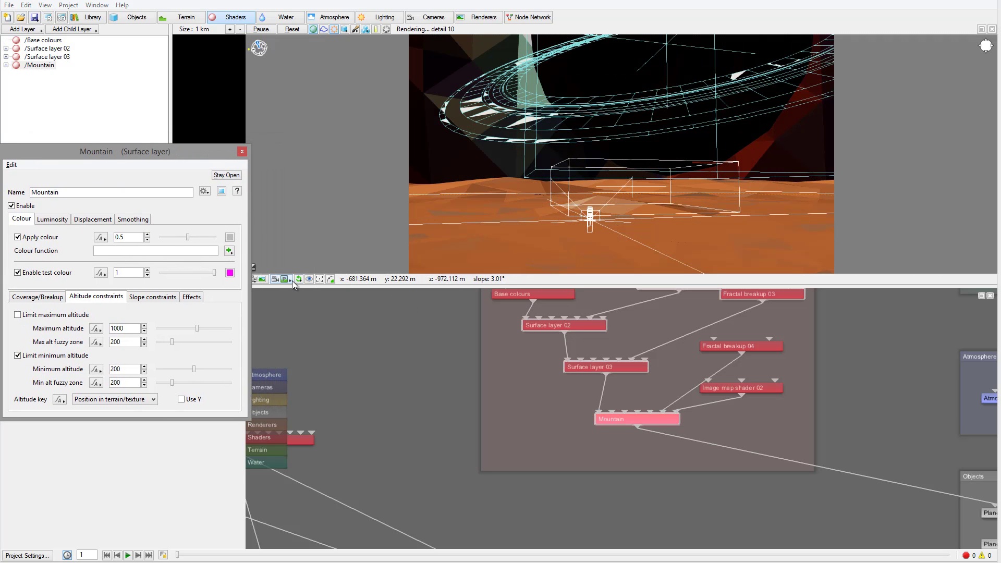
click(285, 279)
click(381, 282)
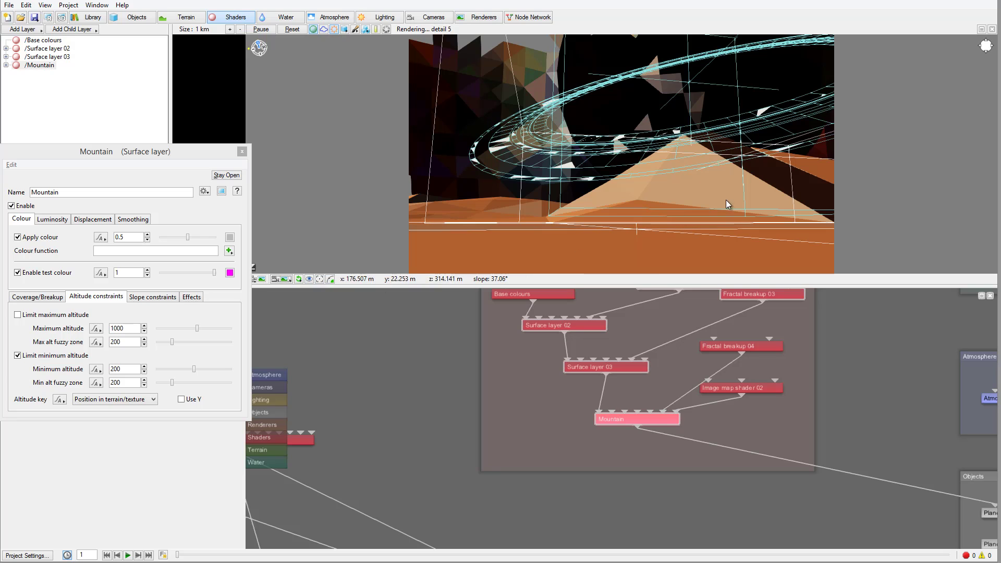
Copy the terrain altitude at the foot of the mountain and paste it as Mountain's minimum altitude, 5.11724
drag(233, 155, 271, 92)
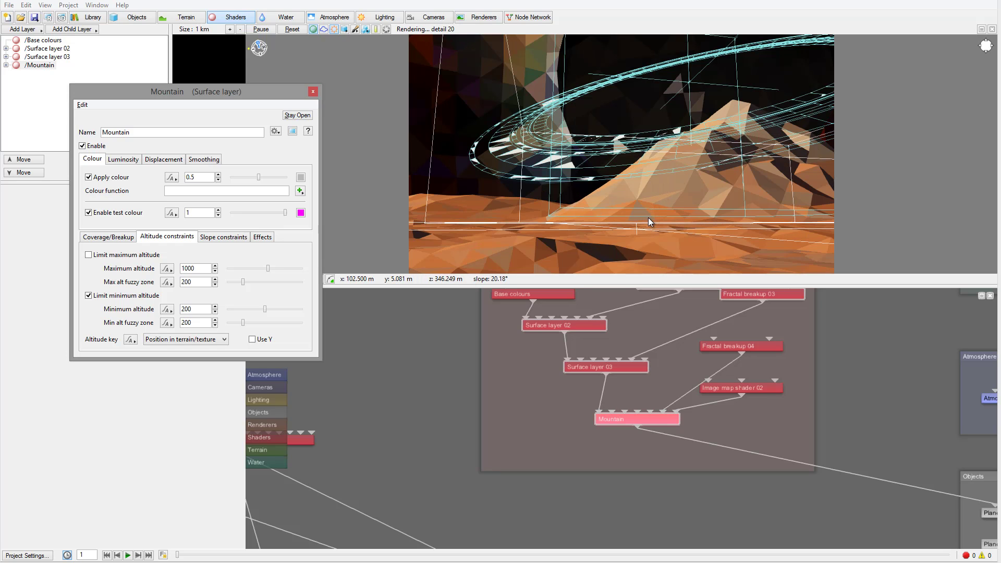
right_click(649, 218)
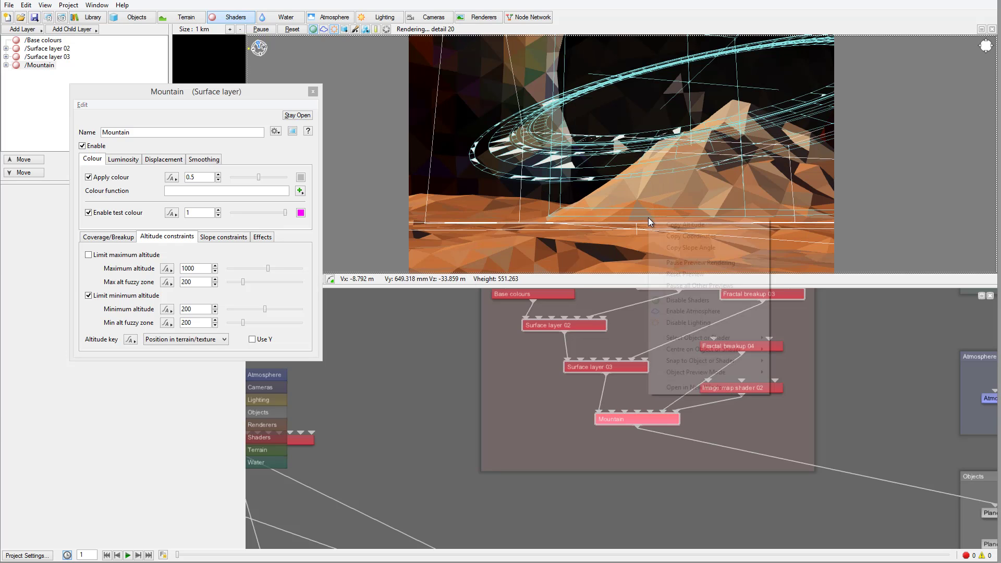
click(688, 224)
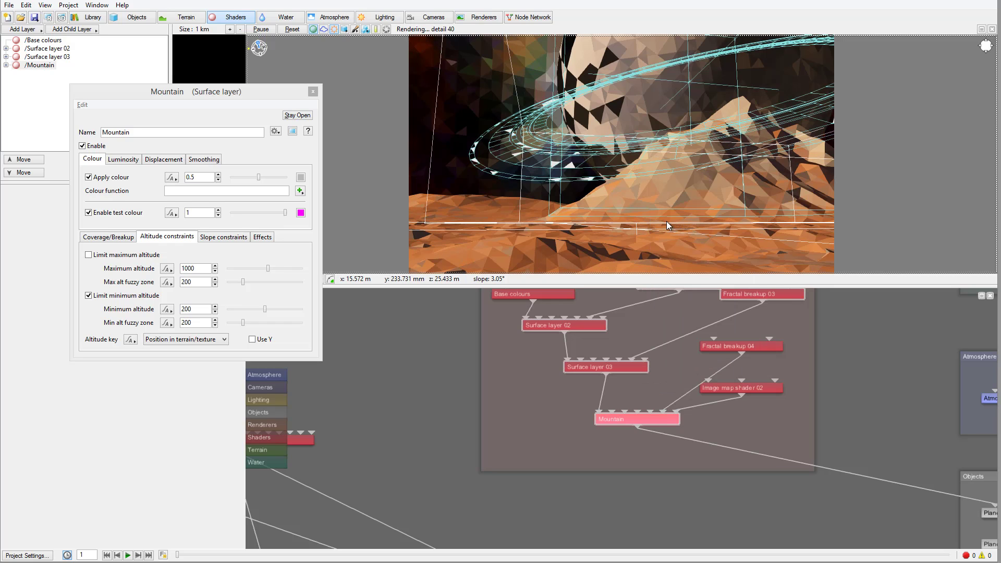
double_click(203, 309)
key(ctrl+v)
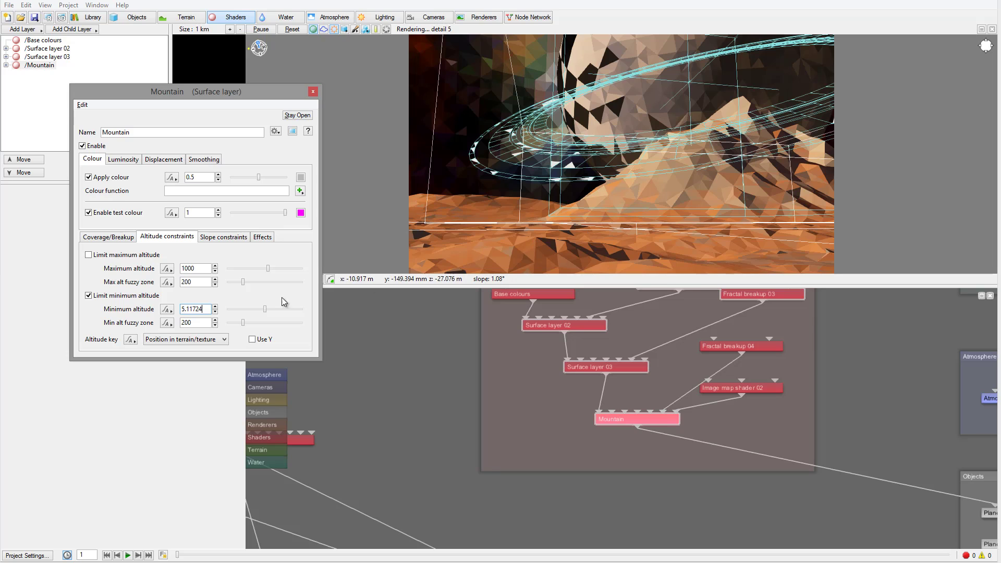
Set Mountain's minimum altitude fuzzy zone to 10 and its minimum altitude to 6
drag(194, 327, 144, 315)
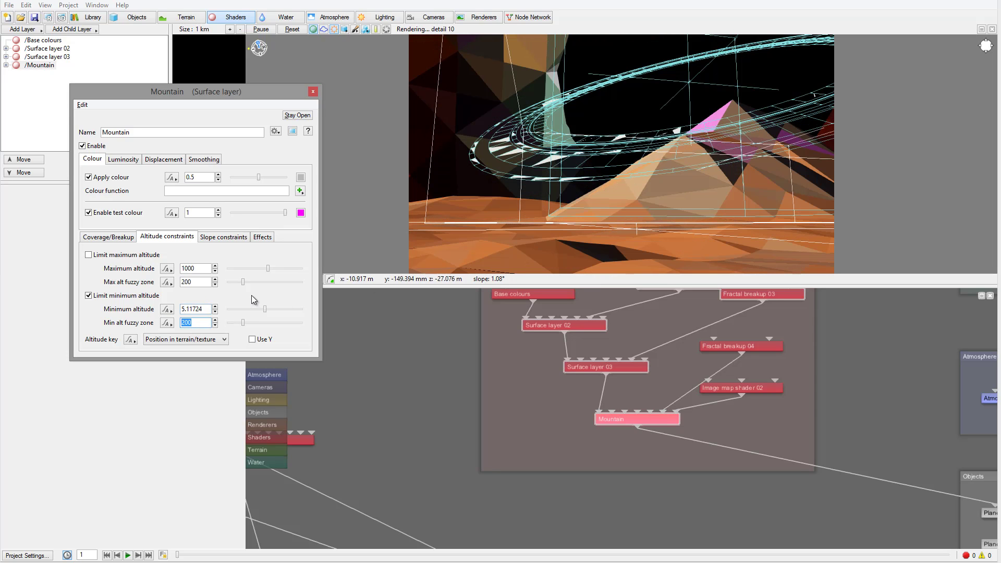
text(6)
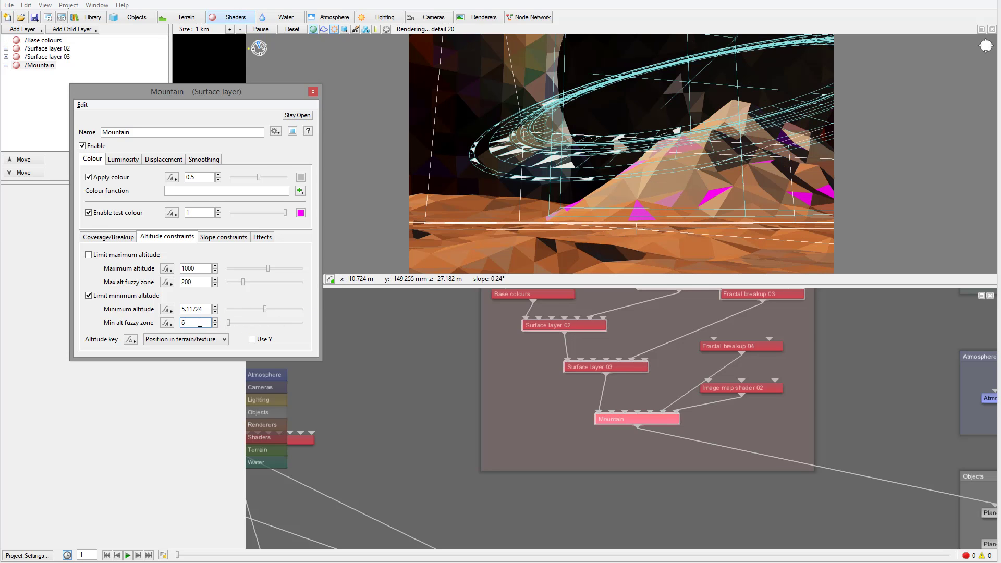
key(BackSpace)
text(10)
drag(203, 308, 134, 314)
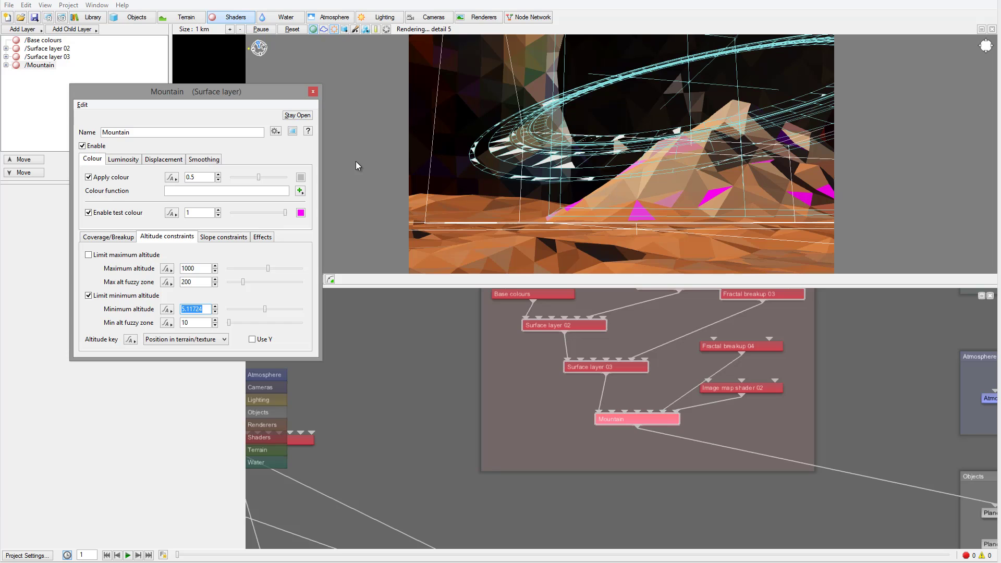
text(6)
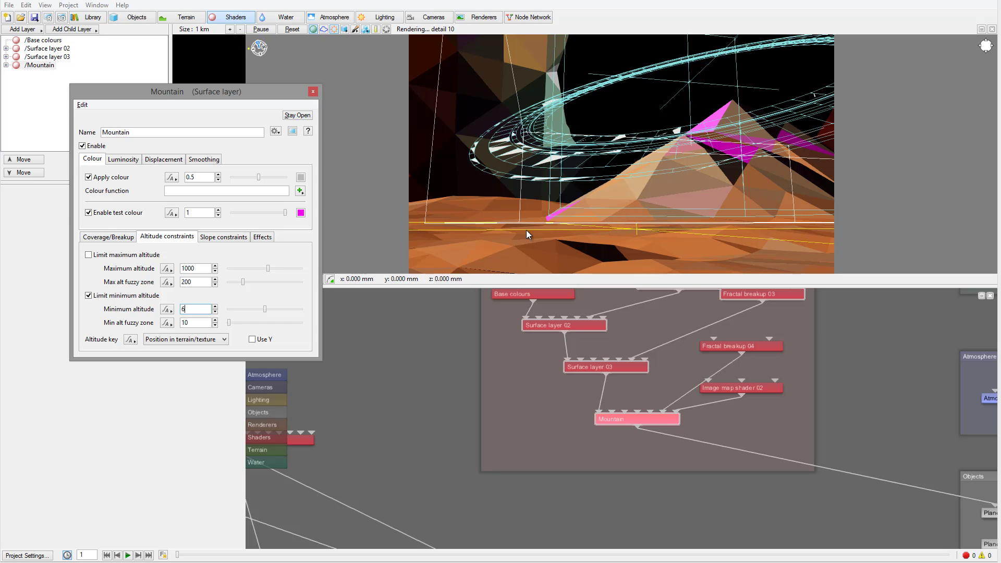
Disable Mountain's test colour and set its applied colour to a mustard yellow with a brightness of 0.6941
click(83, 211)
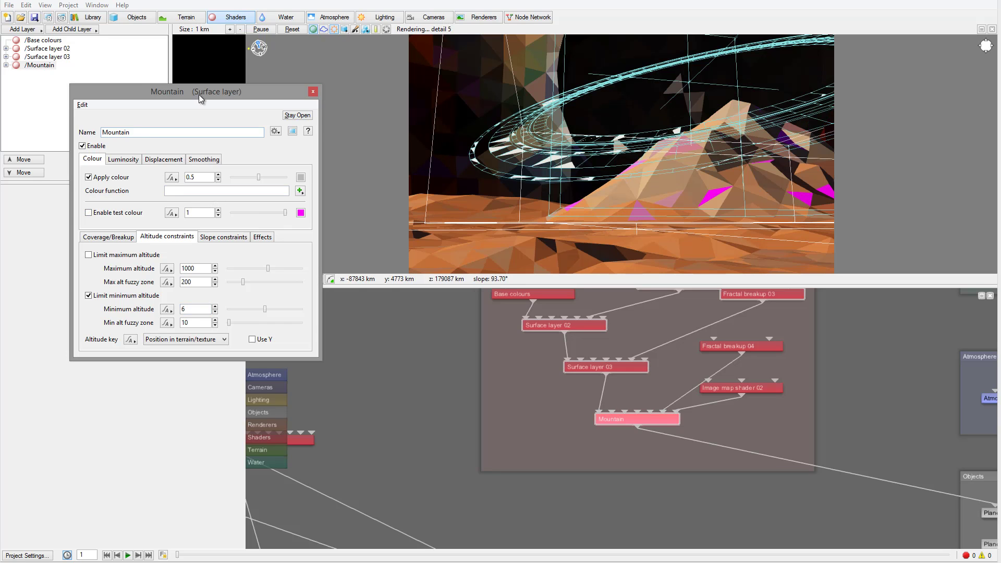
drag(198, 95, 268, 74)
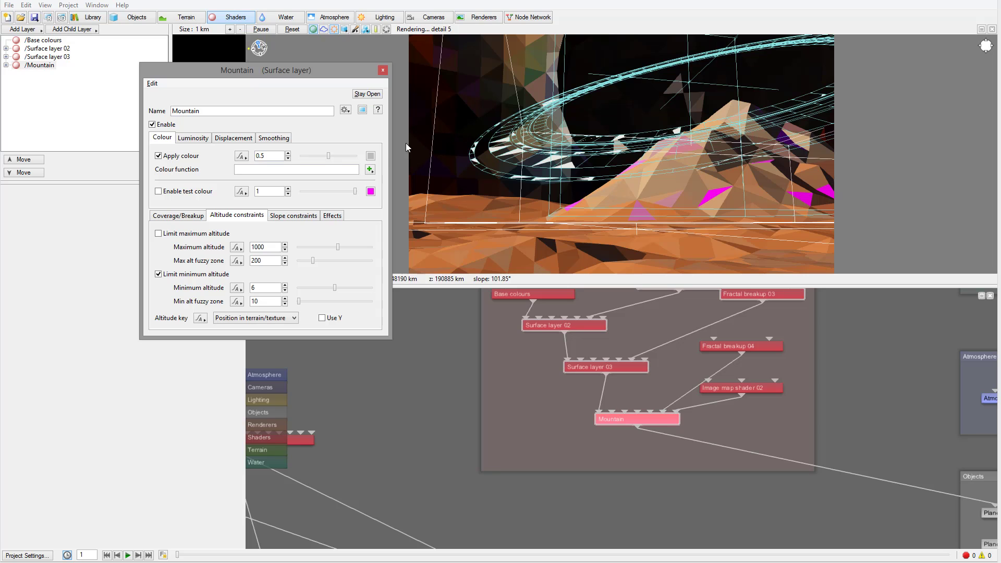
click(371, 156)
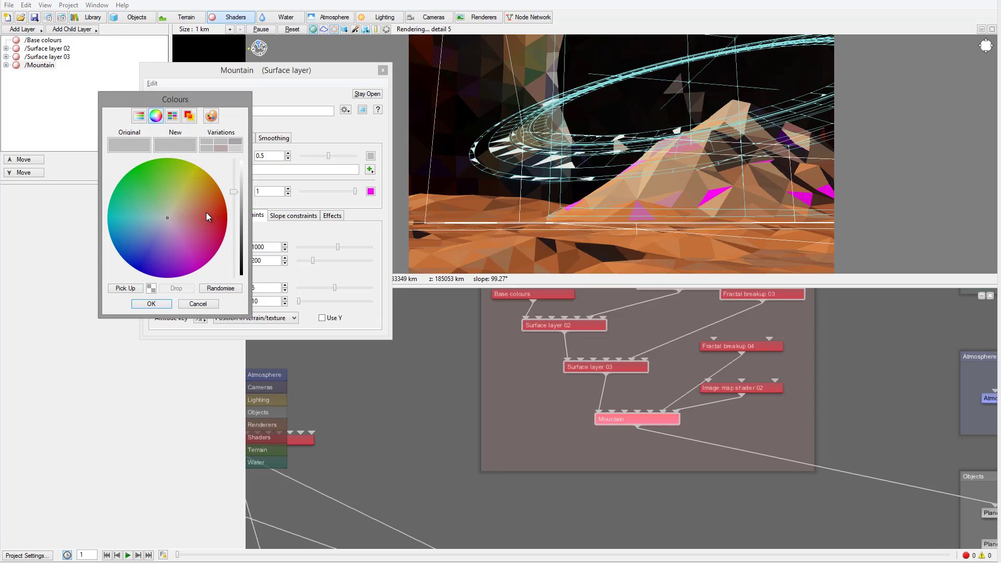
mouse_move(172, 210)
mouse_down()
mouse_move(188, 185)
mouse_move(238, 175)
mouse_up()
click(192, 182)
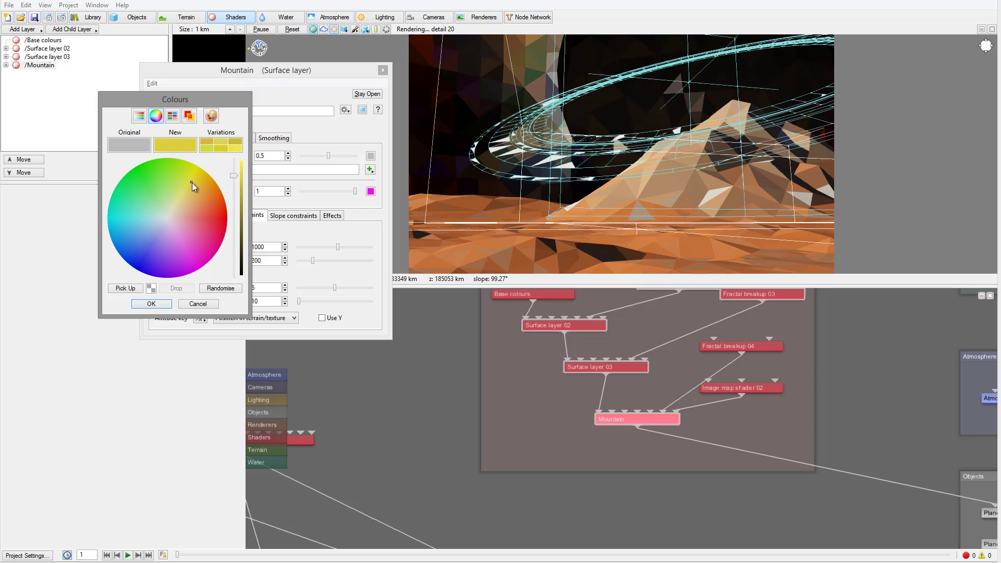
drag(193, 182, 235, 178)
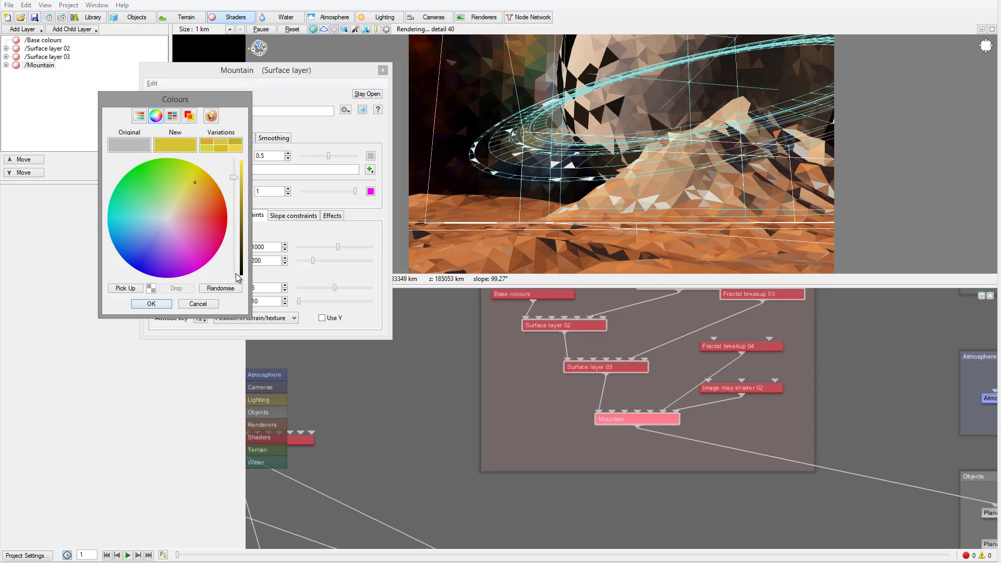
click(151, 304)
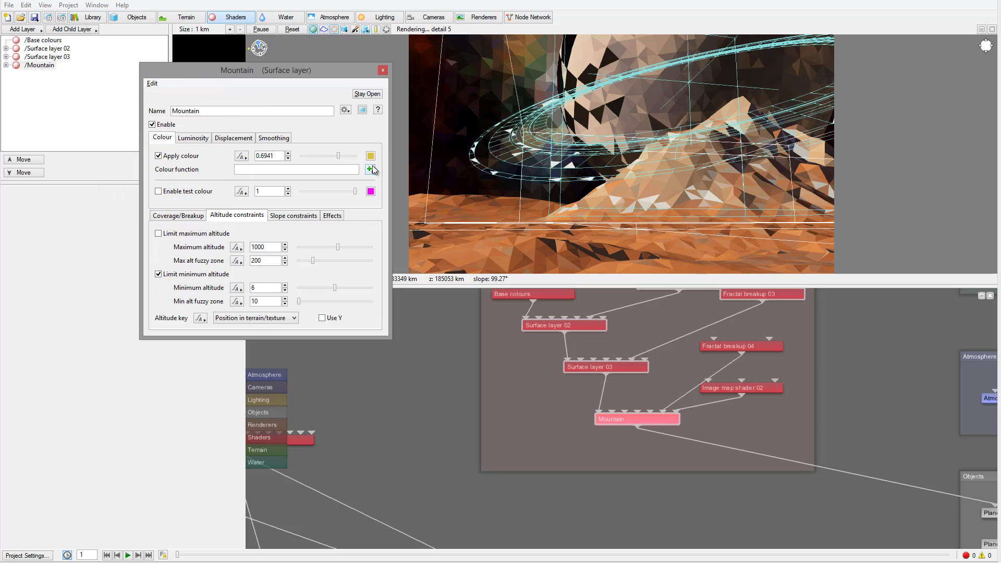
Render the scene to check the yellow colouring on the mountain, then stop the render and close its window
click(49, 17)
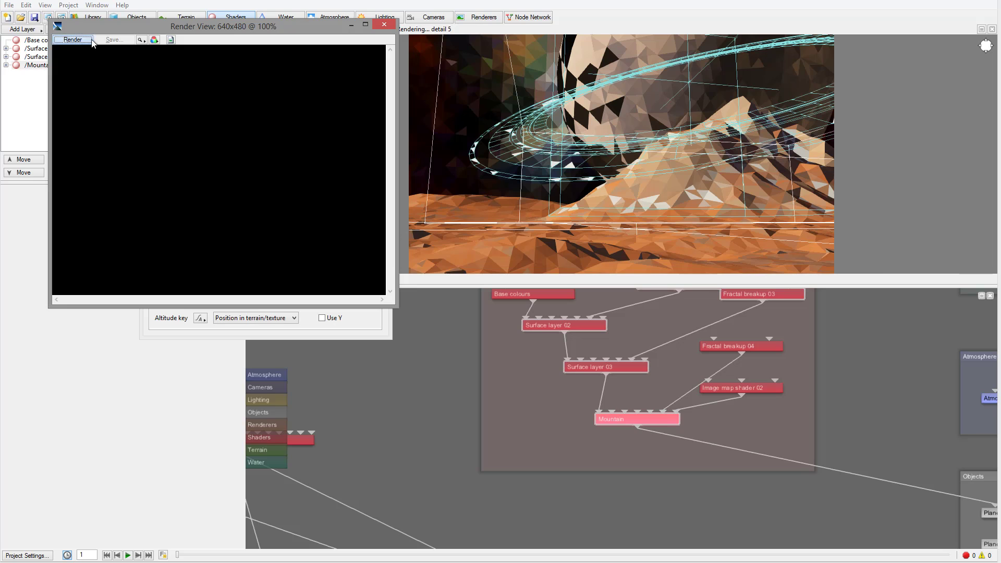
click(73, 39)
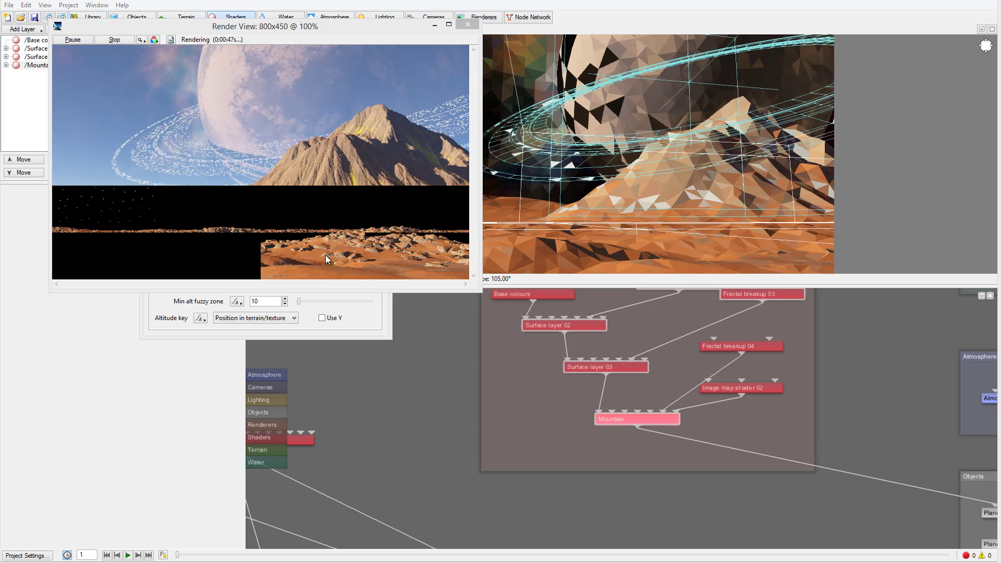
click(468, 25)
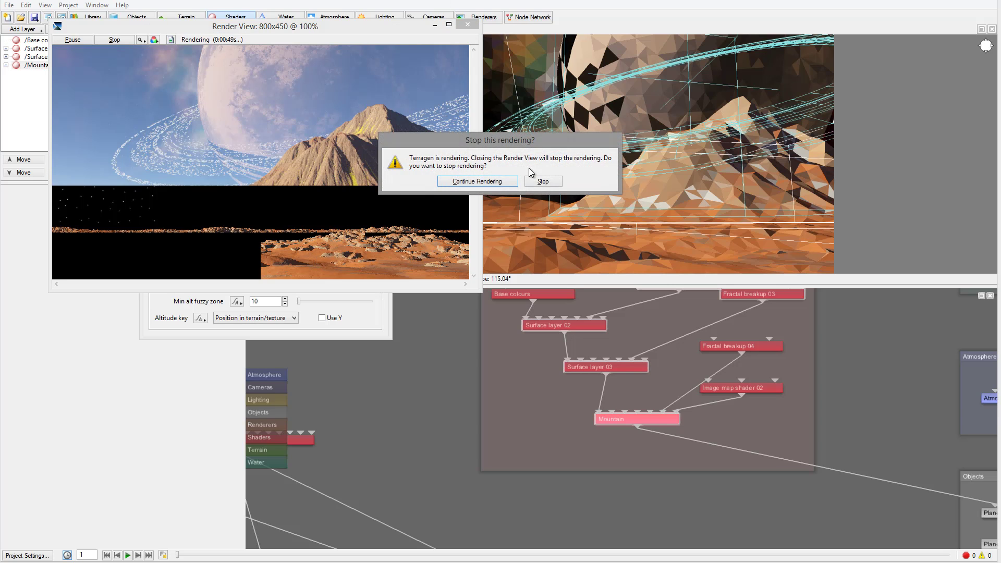
click(541, 184)
Change Mountain's applied colour to an orange-brown with a brightness of 0.6055
click(370, 155)
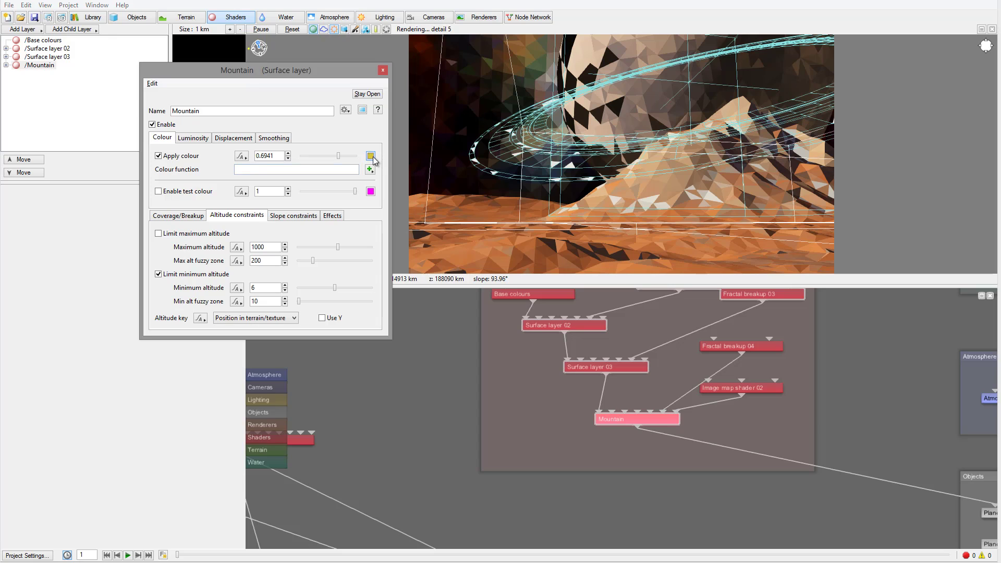
drag(183, 215, 203, 199)
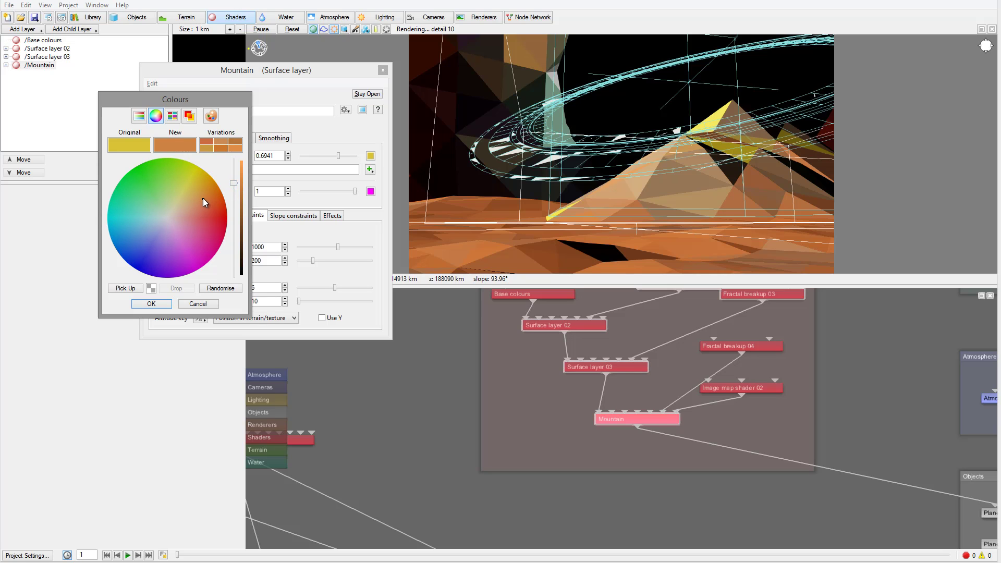
click(150, 304)
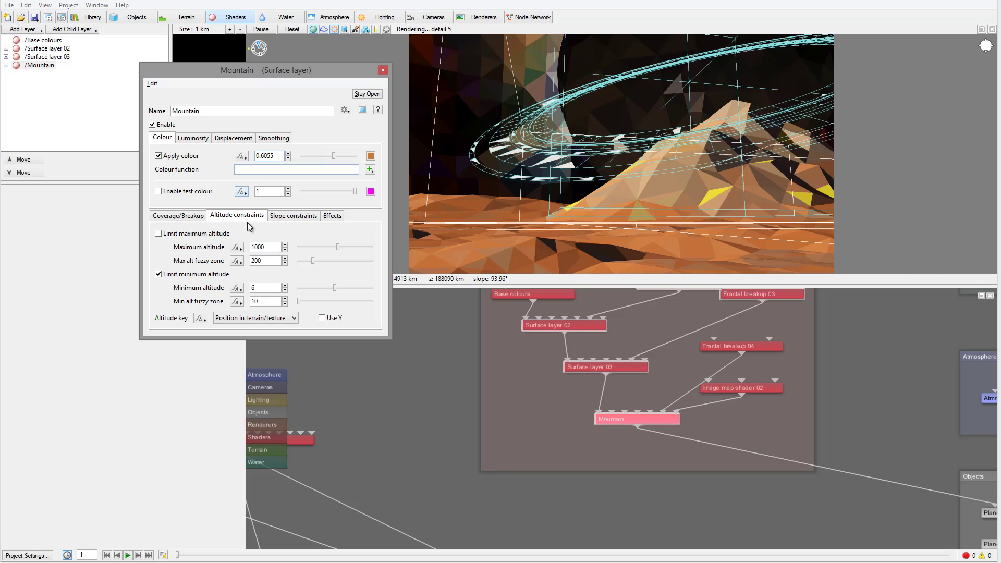
Review Mountain's coverage and breakup settings and open the render view for another test render
click(184, 218)
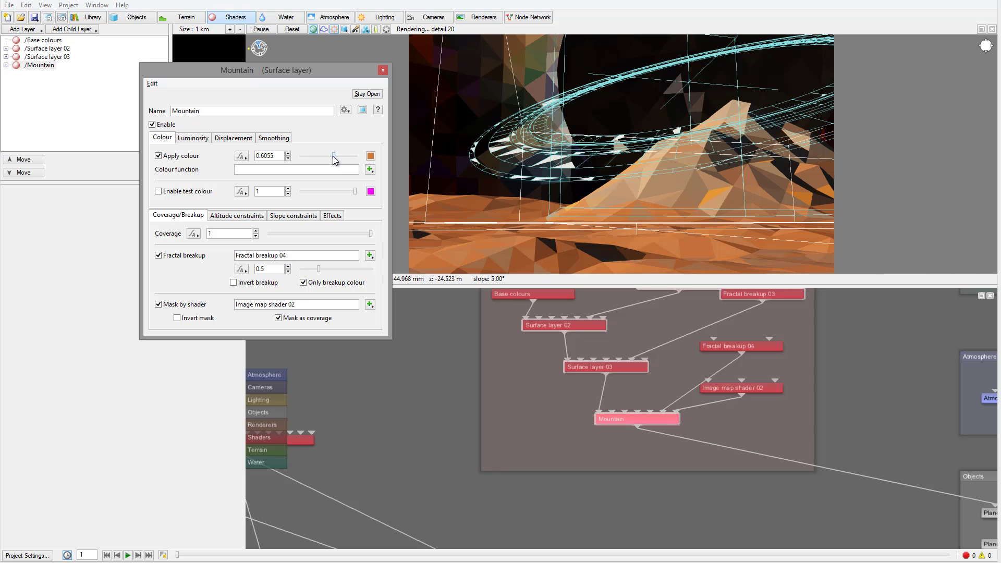
click(48, 18)
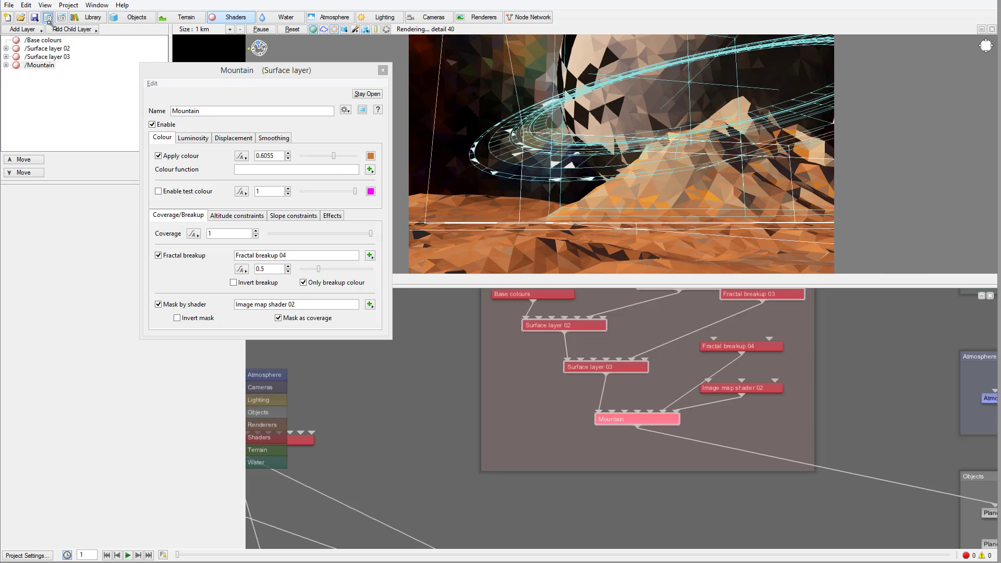